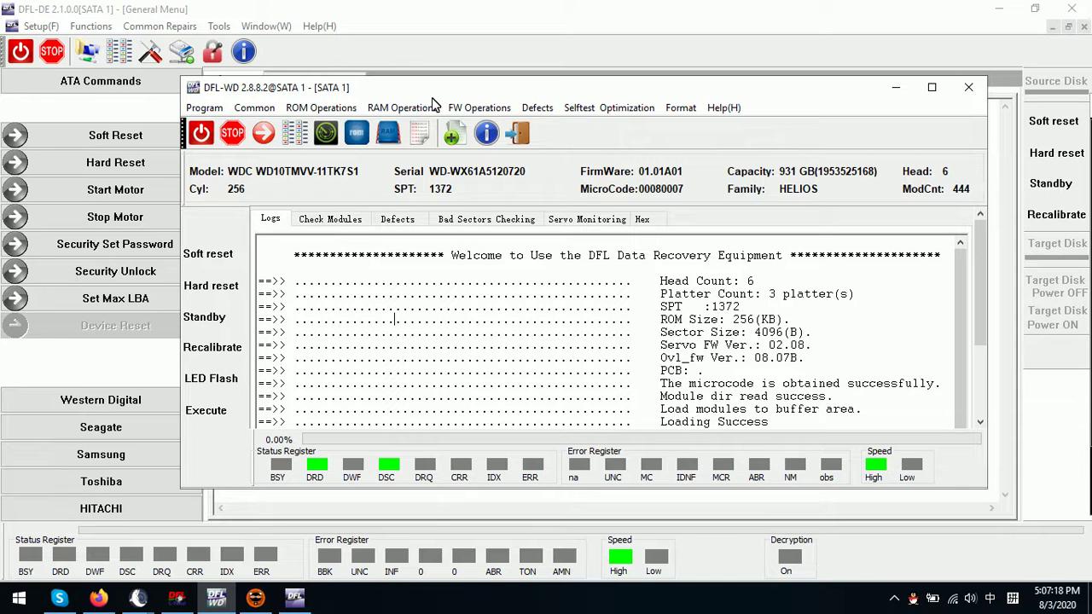
- Maximize the DFL-WD drive window so the full Helios initialization log is visible
left_click_drag(429, 91, 446, 87)
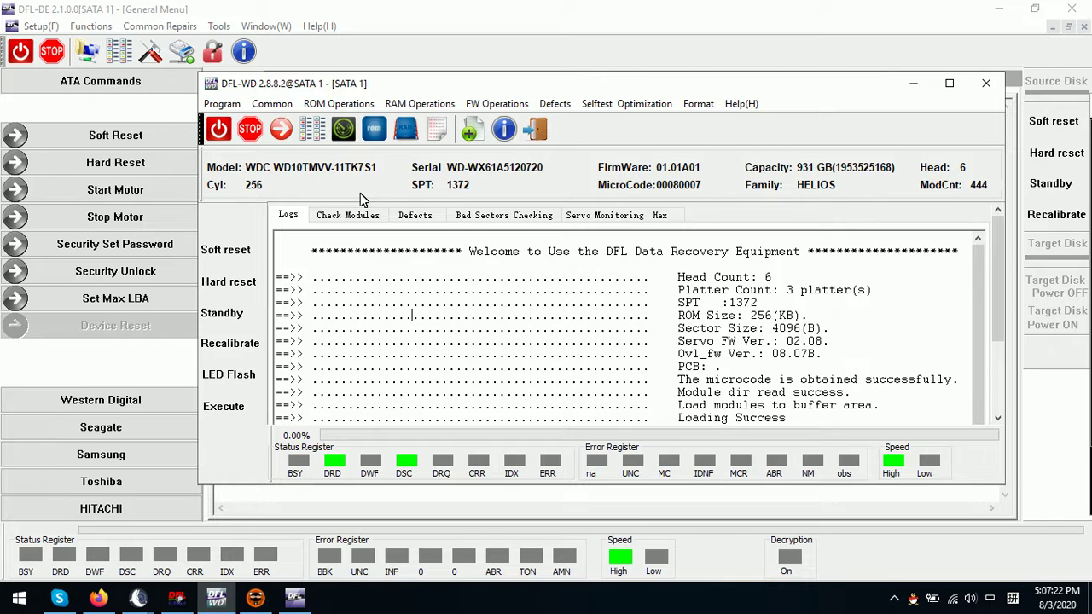
double_click(405, 89)
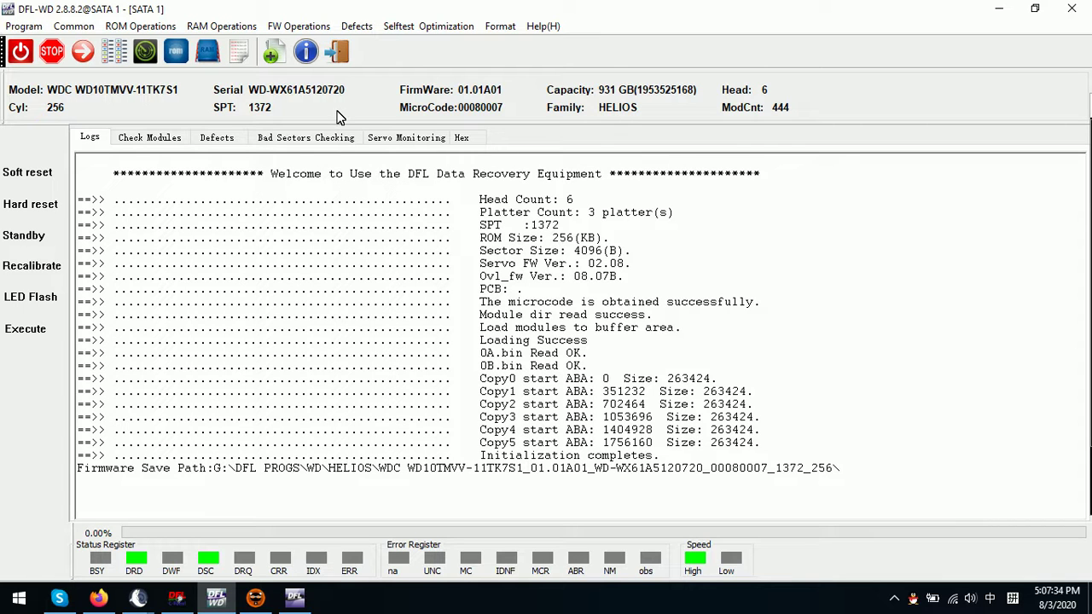
- Show the ROM Operations menu for the connected Helios drive
left_click(126, 27)
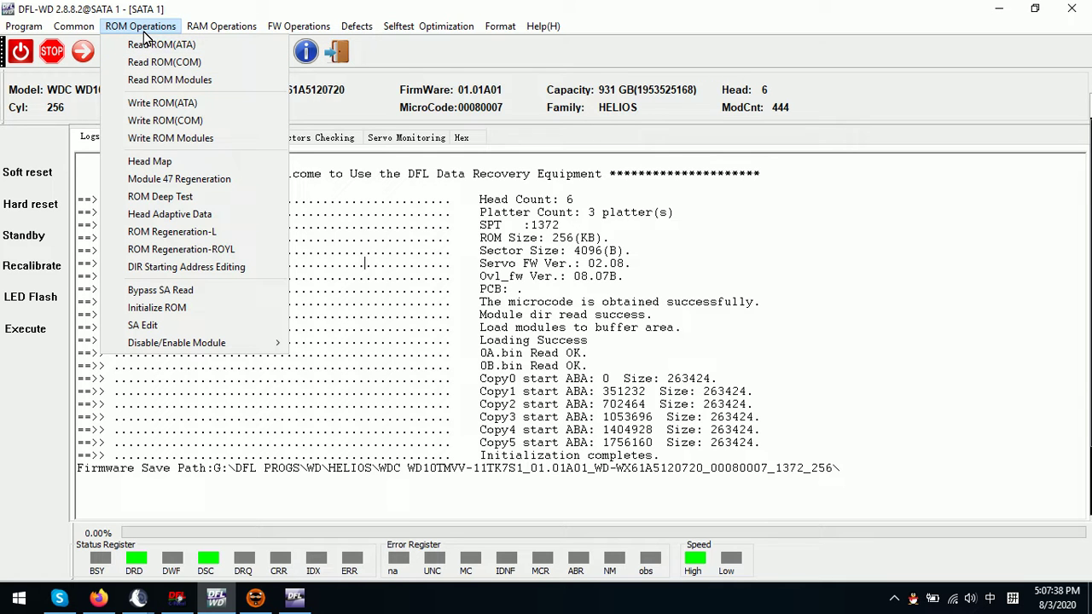
- Uncheck Head 5 in the ROM head map and apply the edit, leaving five heads active
left_click(177, 161)
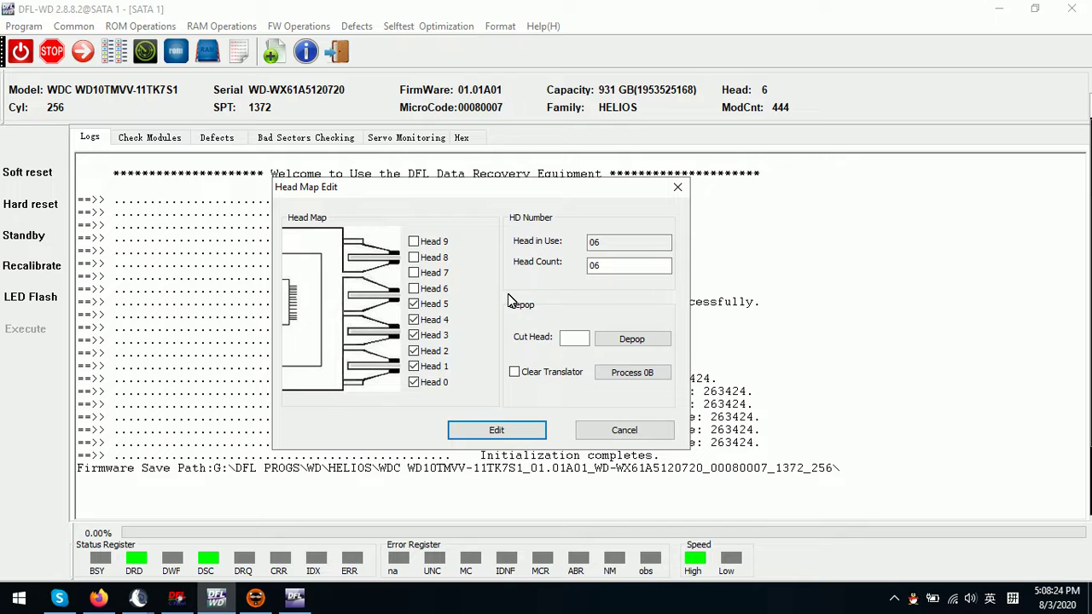
left_click(443, 307)
left_click(499, 434)
left_click(453, 373)
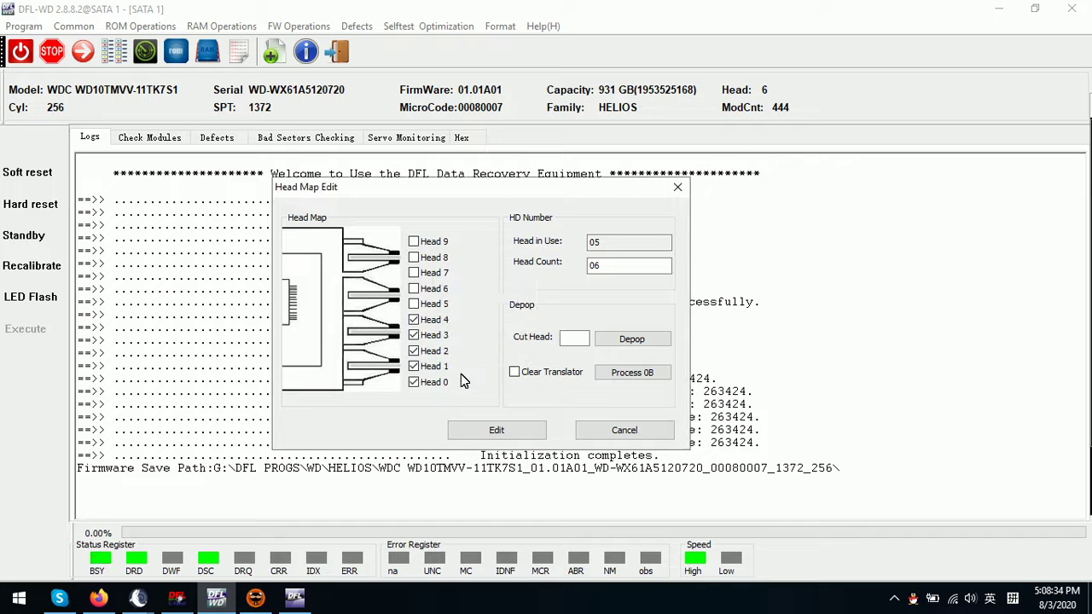
left_click(485, 348)
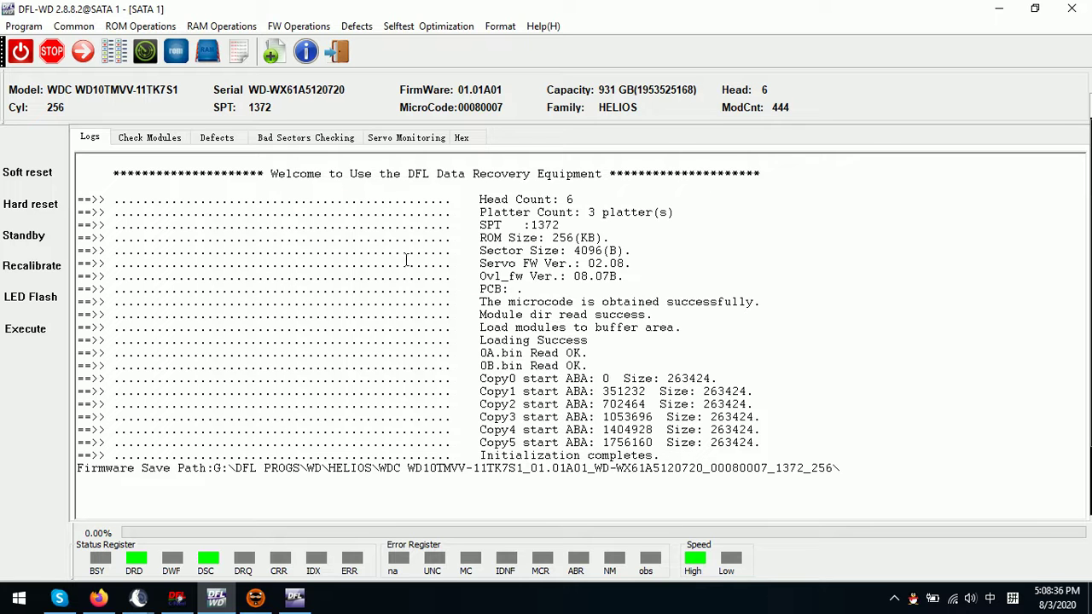
- Attempt a firmware restart, which fails with 'Error Code not defined'
left_click(28, 327)
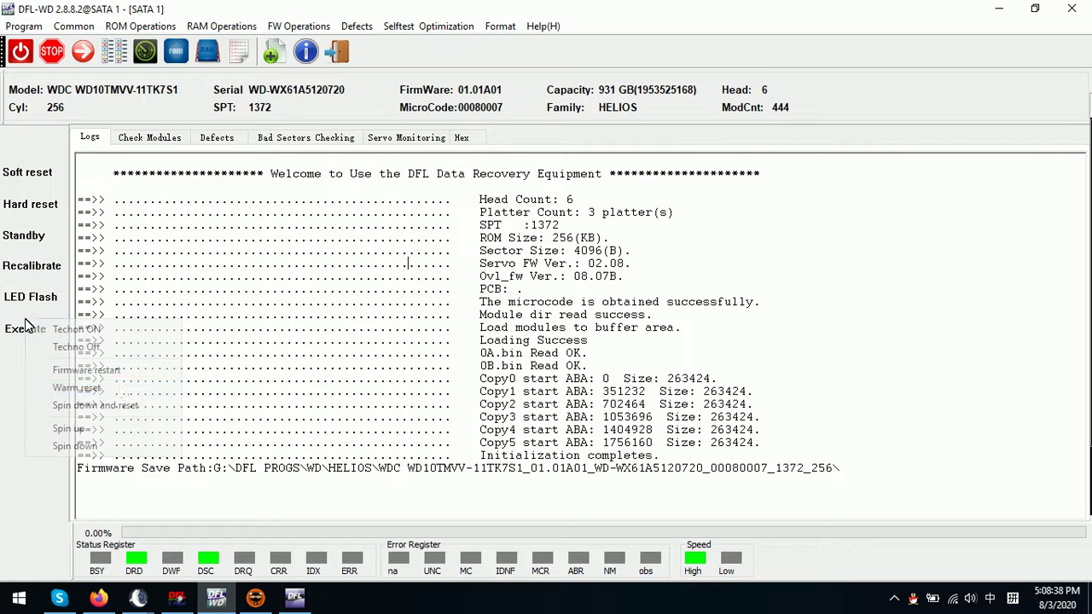
left_click(111, 371)
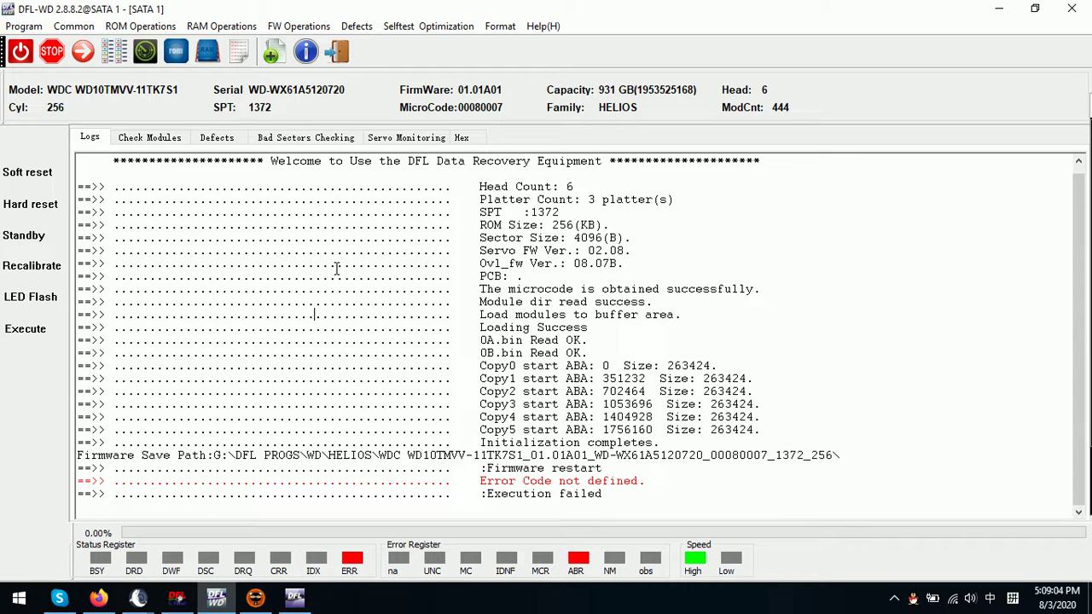
left_click(140, 26)
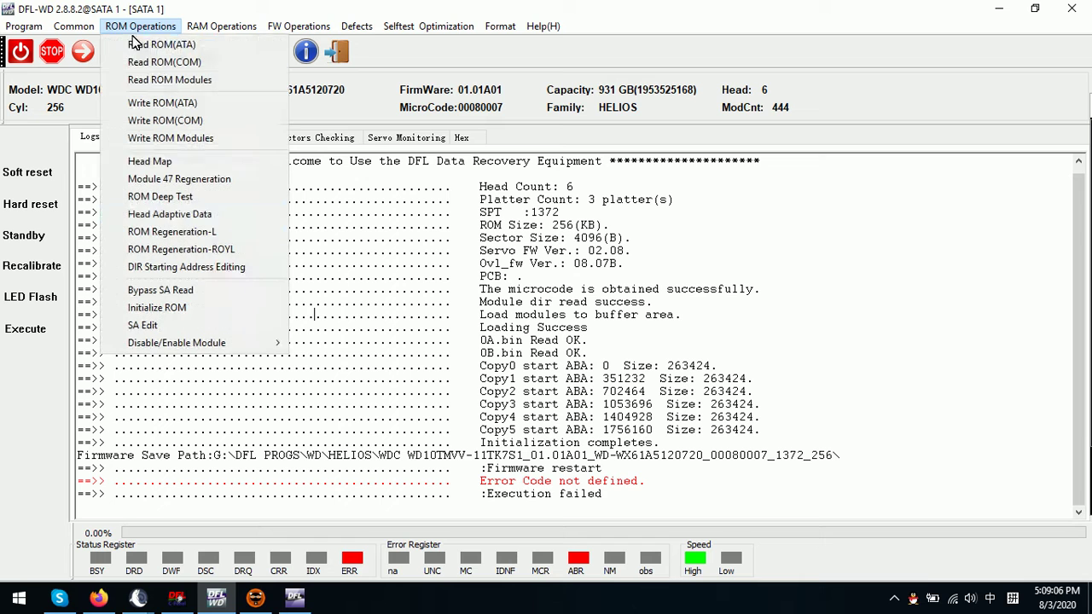
- Re-enable Head 5 in the ROM head map and apply the edit
left_click(200, 162)
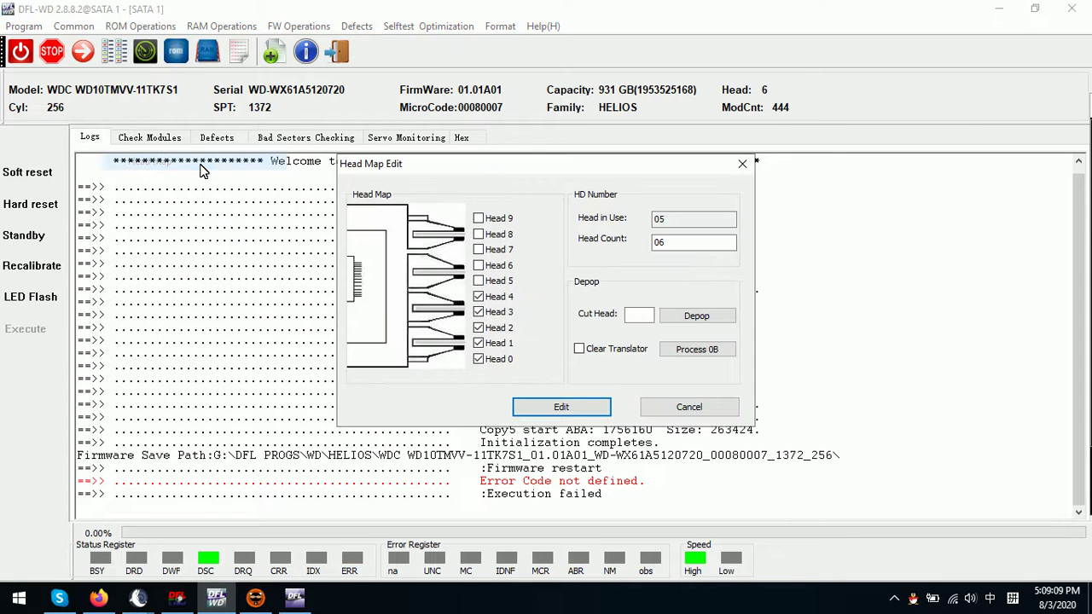
left_click(479, 281)
left_click(560, 407)
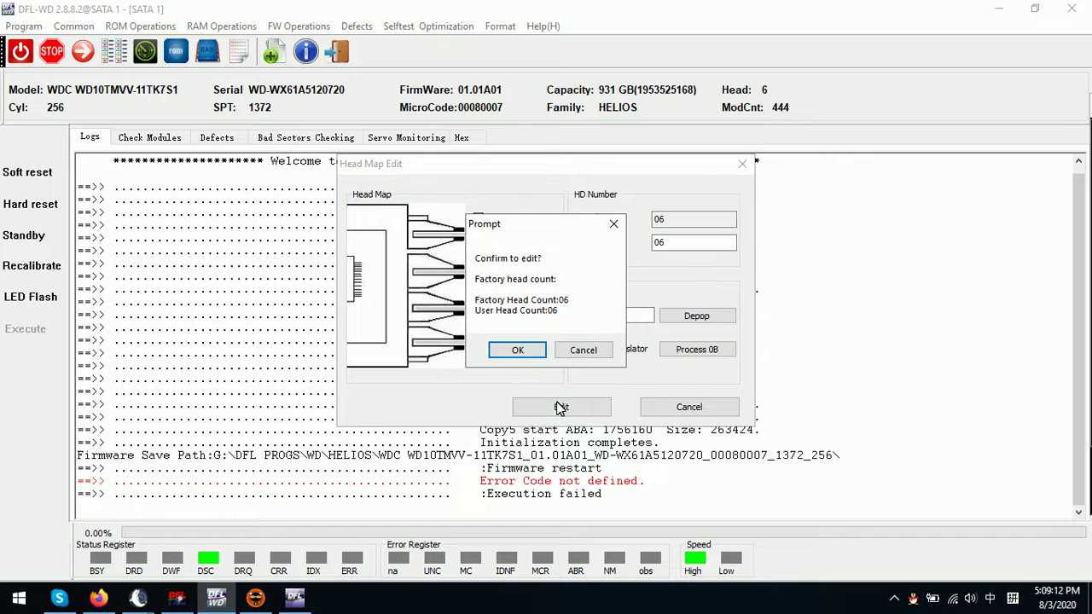
left_click(522, 353)
left_click(550, 324)
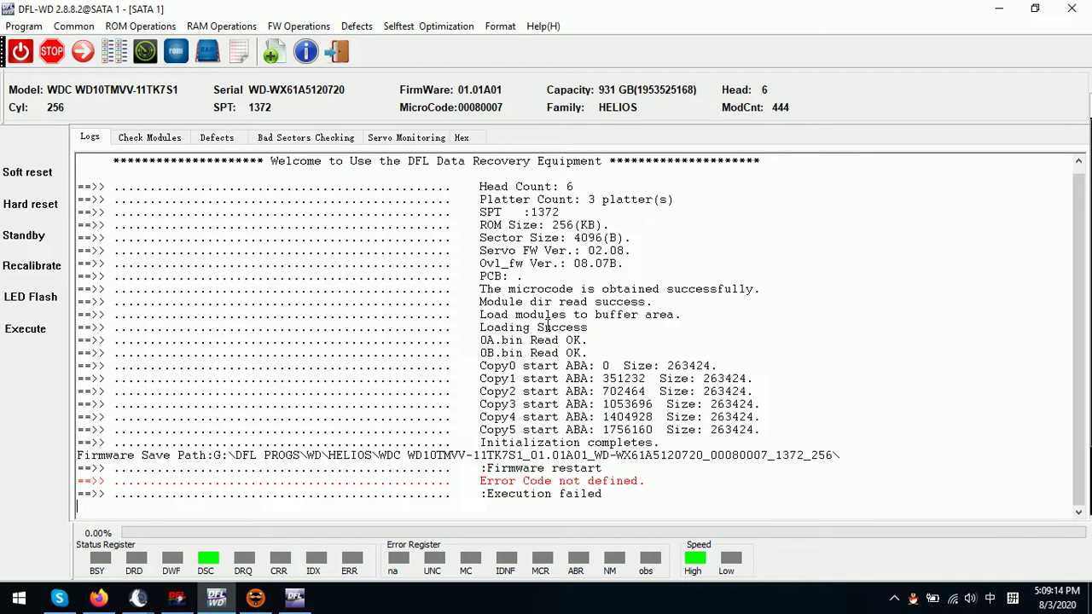
- Restart the drive firmware successfully and display the Check Modules table
left_click(40, 331)
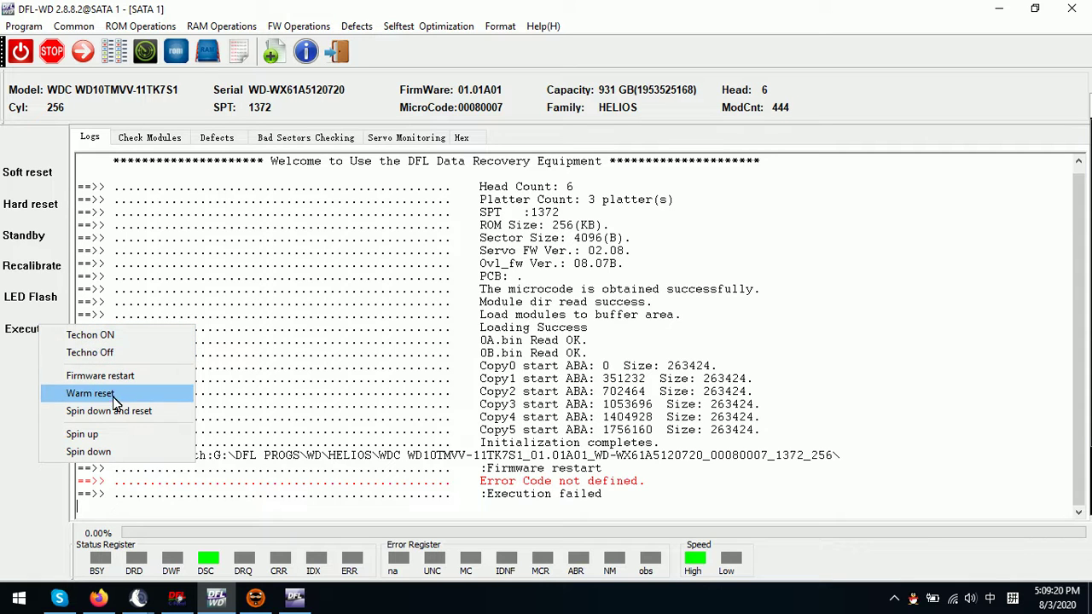
left_click(99, 376)
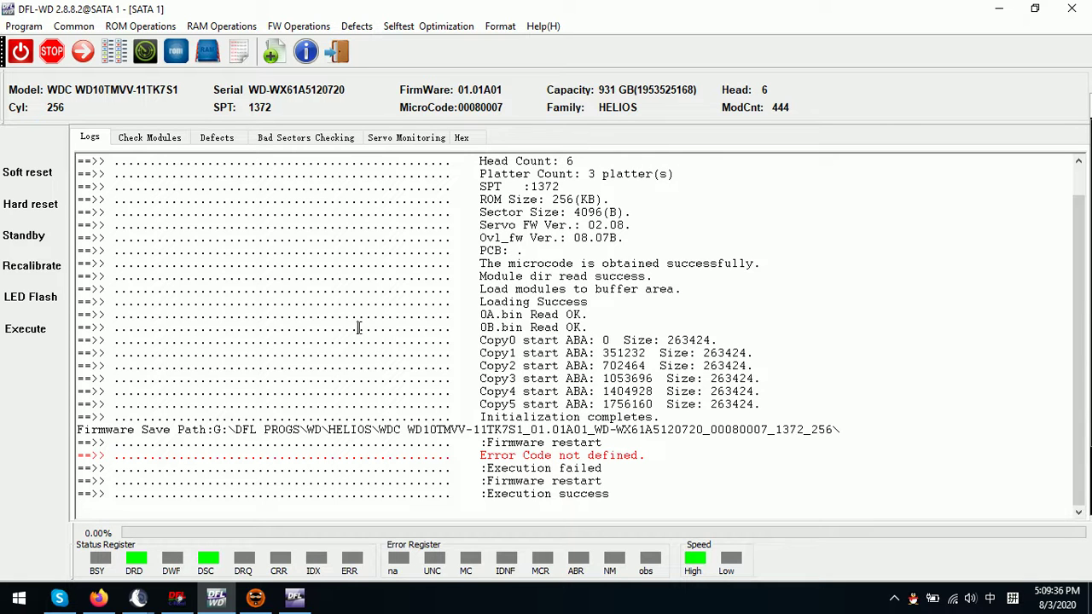
left_click(147, 139)
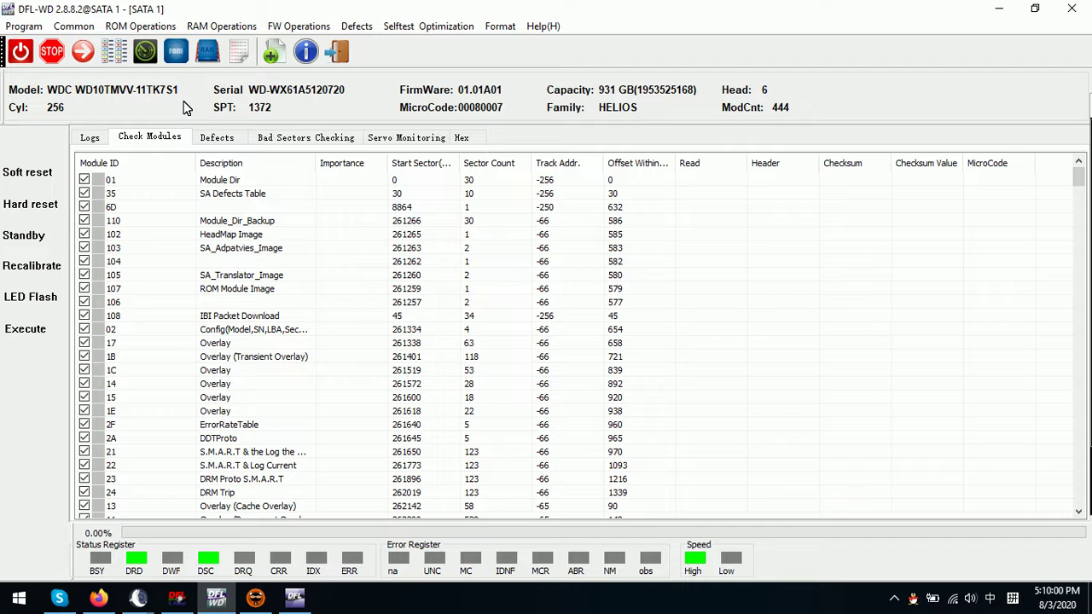
- Browse the ROM and RAM Operations menus, then bring up the Common utilities list
left_click(139, 26)
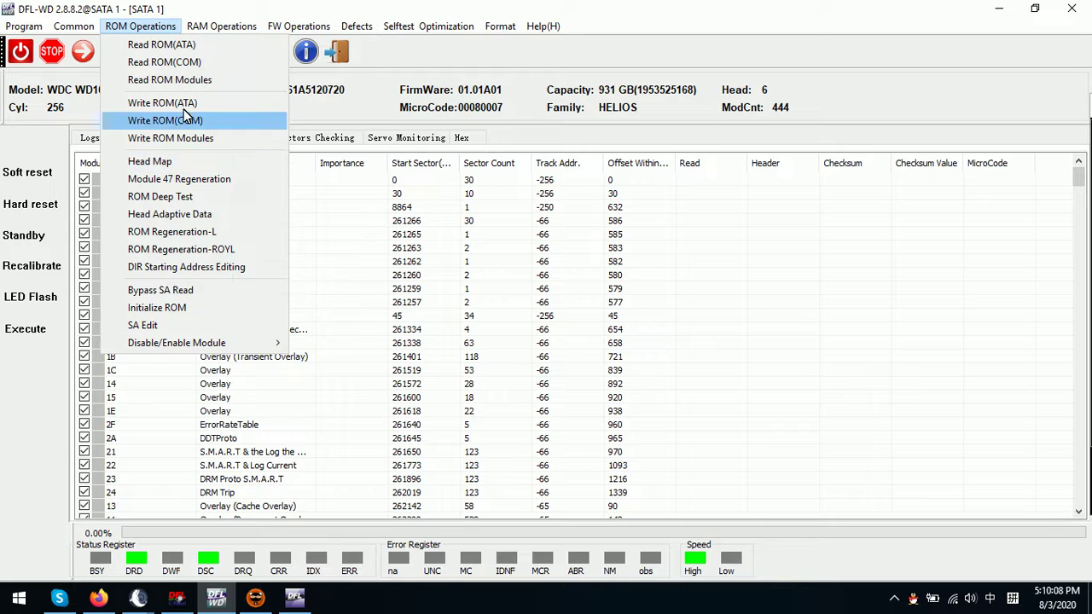
mouse_move(234, 30)
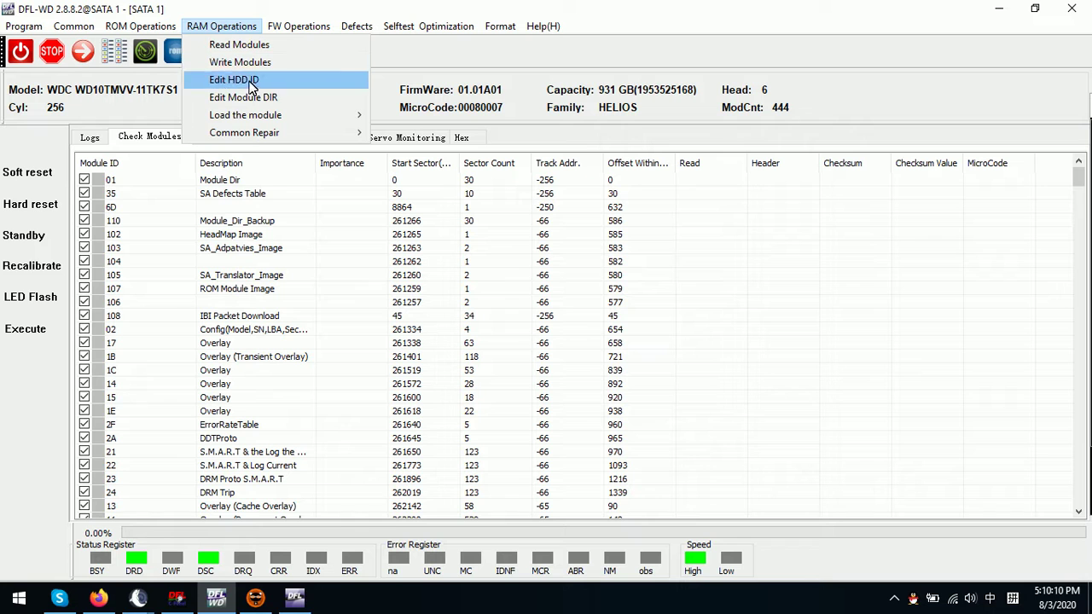
left_click(157, 111)
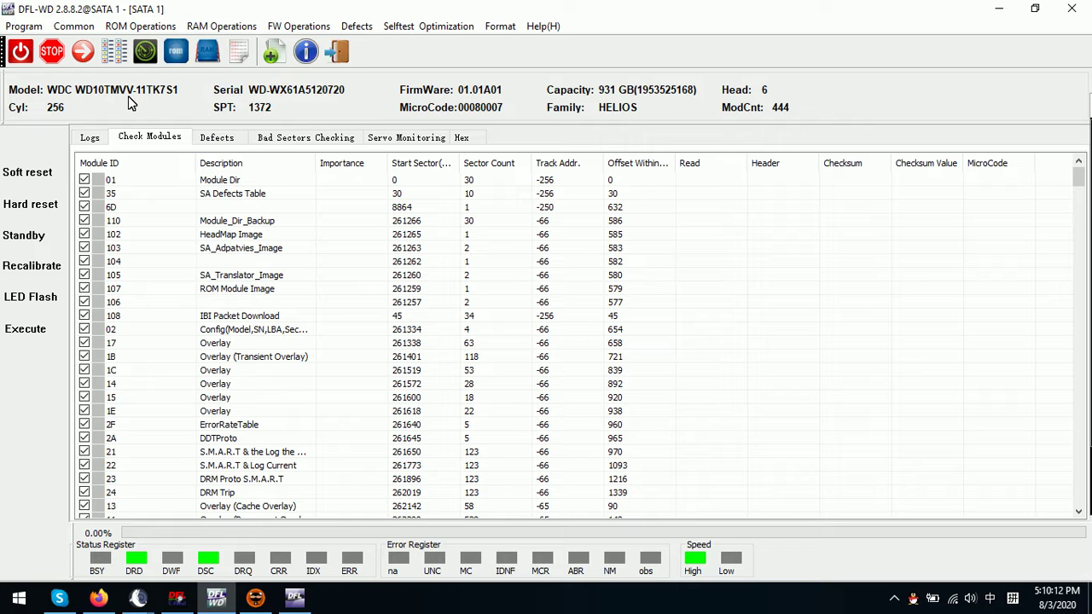
left_click(68, 24)
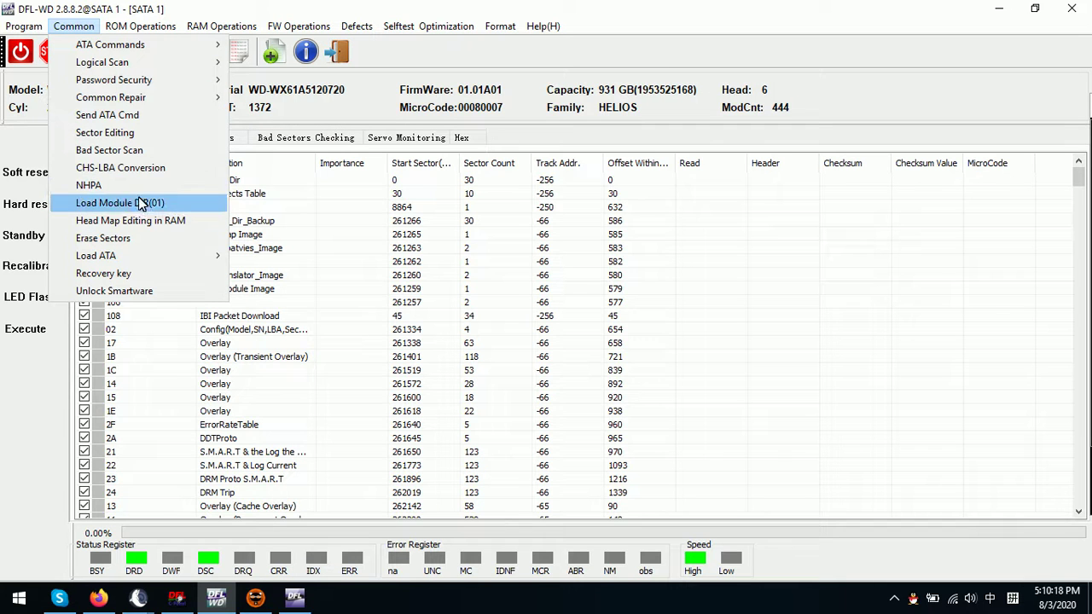
left_click(173, 221)
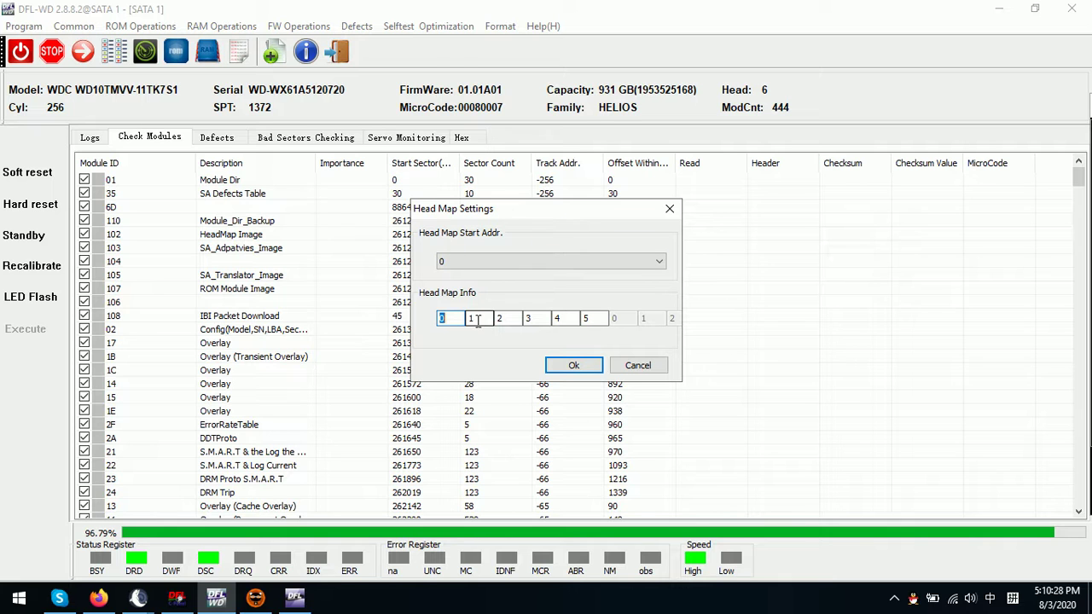
left_click(588, 321)
left_click(638, 365)
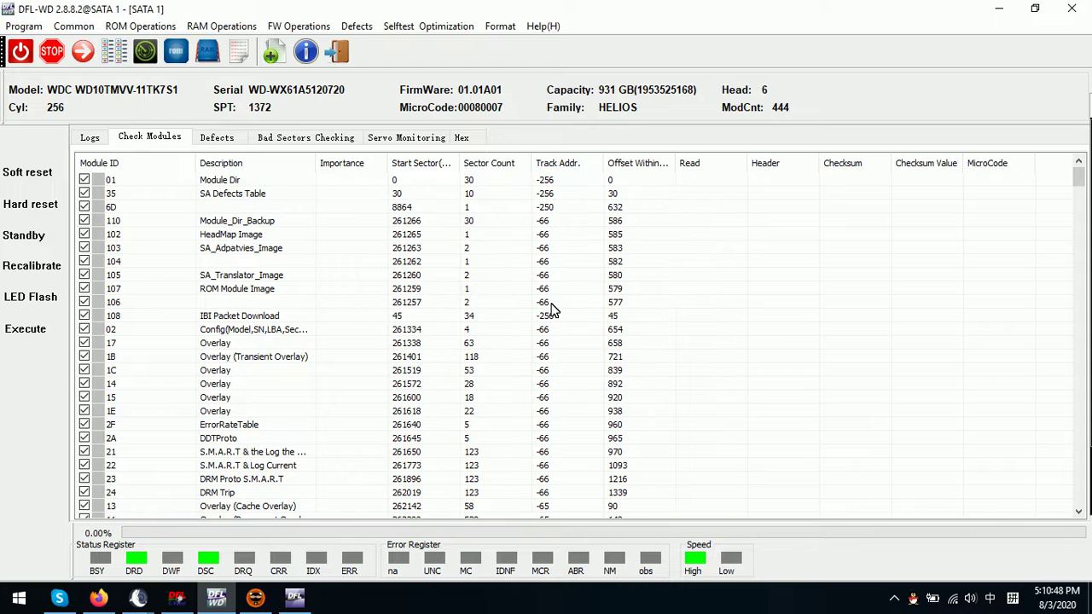
- In DFL-DE, rescan for the connected drive and start a new recovery project
left_click(294, 598)
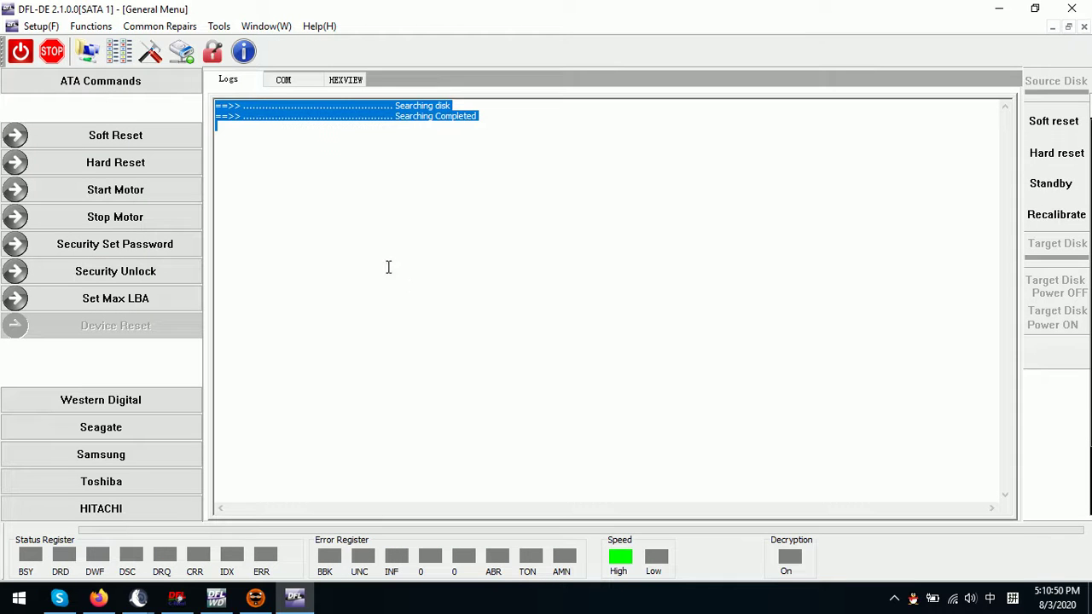
left_click(353, 237)
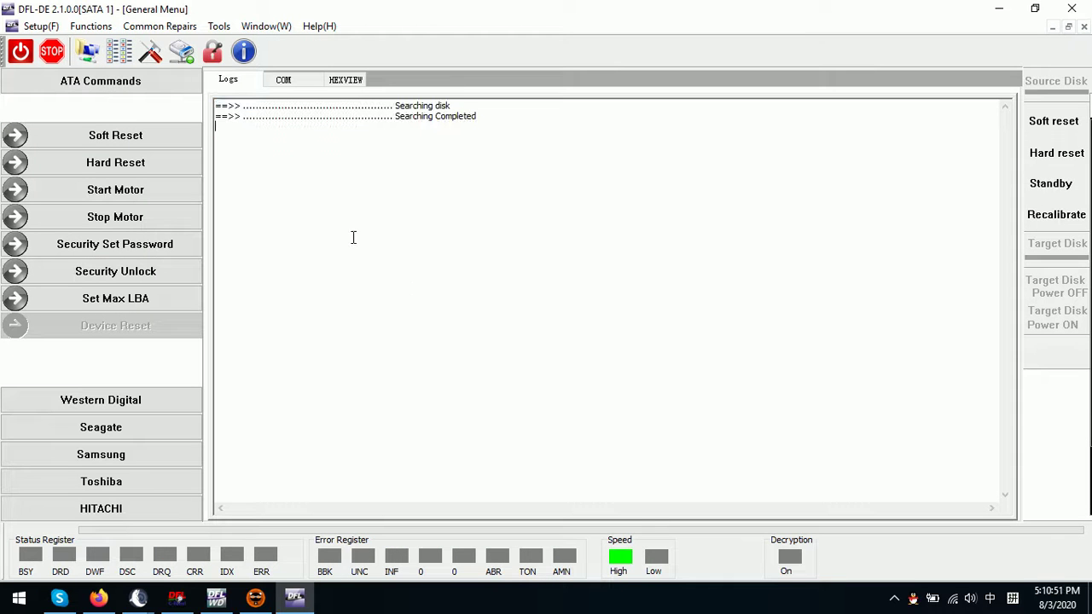
left_click(20, 51)
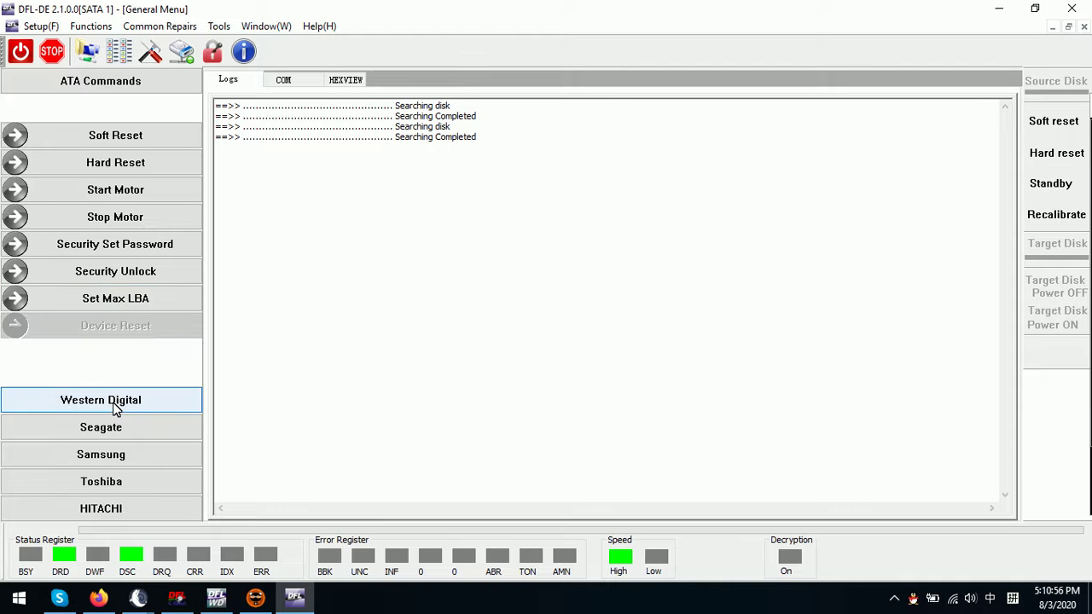
left_click(86, 49)
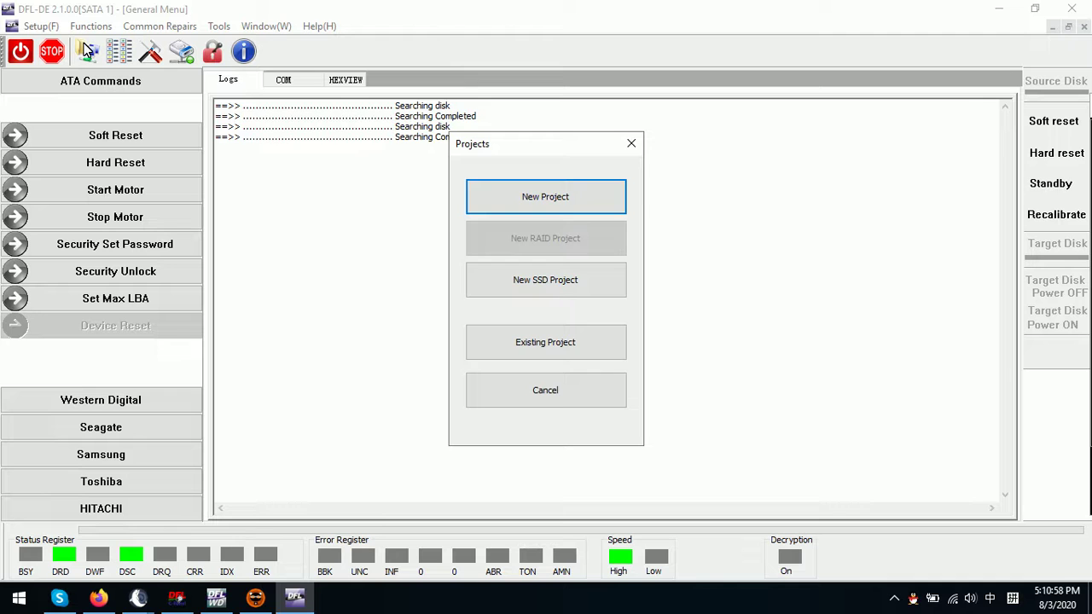
left_click(574, 202)
- Choose disk imaging with the SATA0 DFL_SRP drive as target, creating NewTask.map
left_click(746, 434)
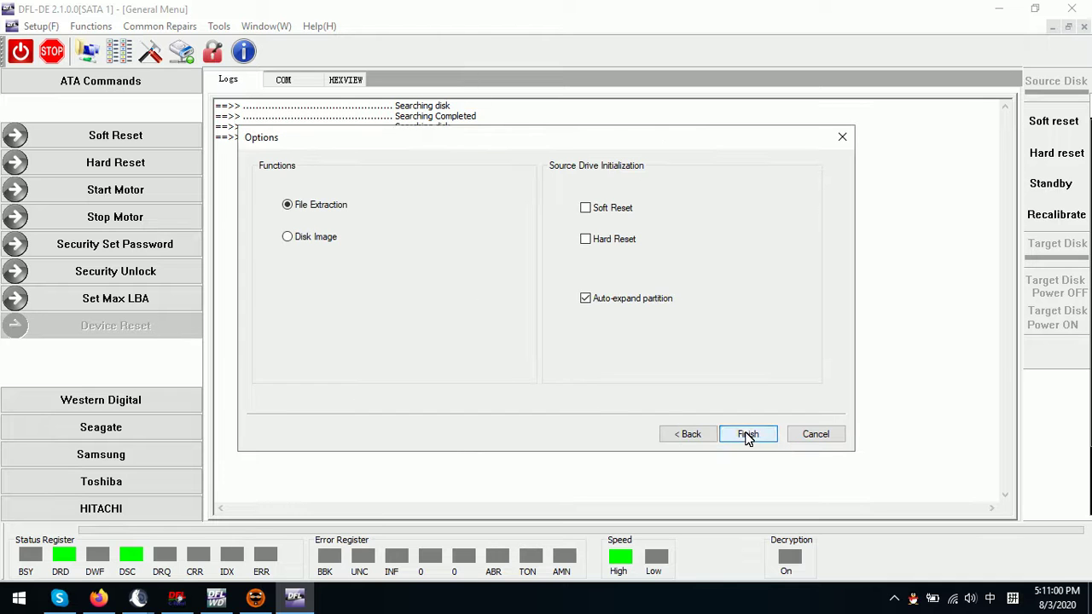
left_click(301, 240)
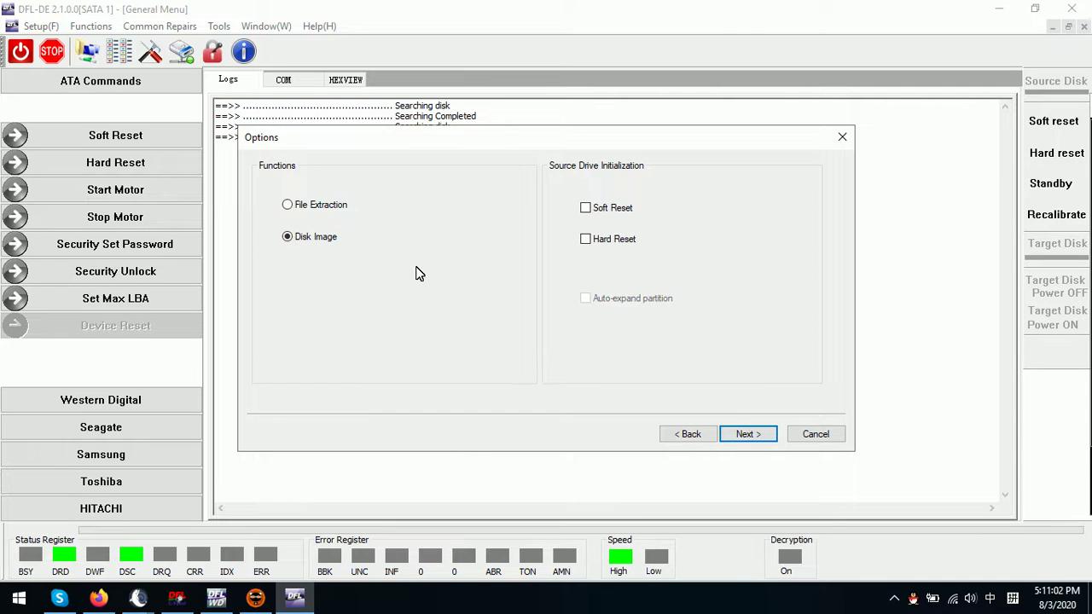
left_click(752, 434)
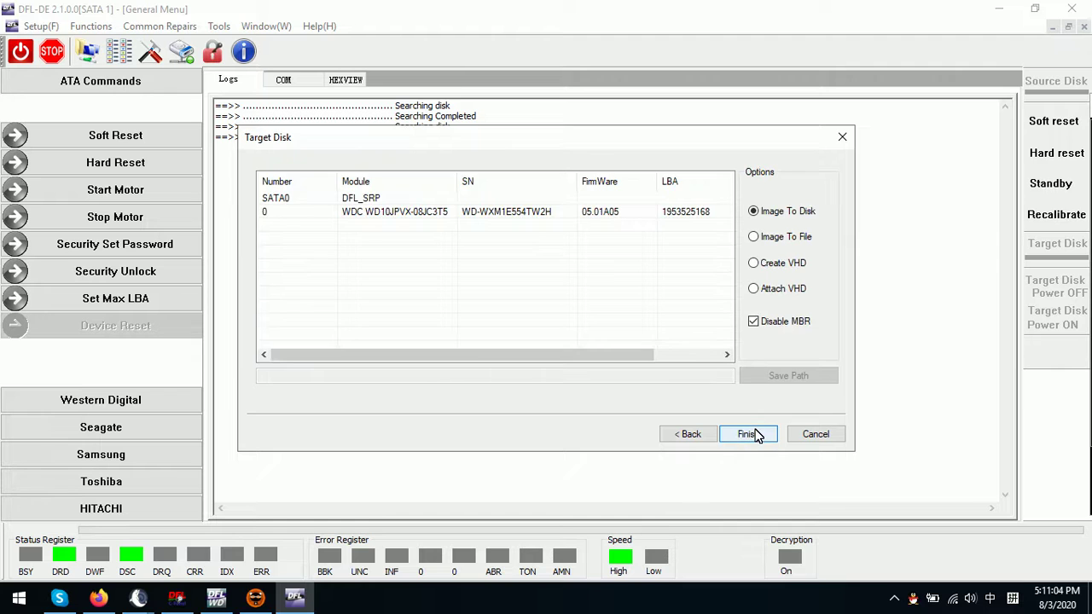
left_click(380, 200)
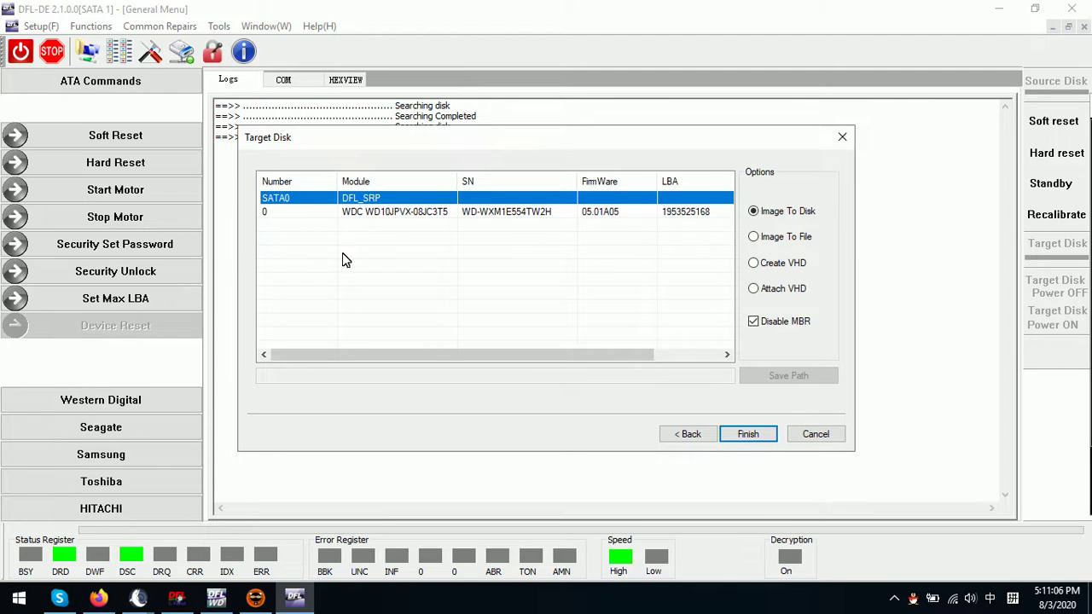
left_click(749, 436)
left_click(558, 361)
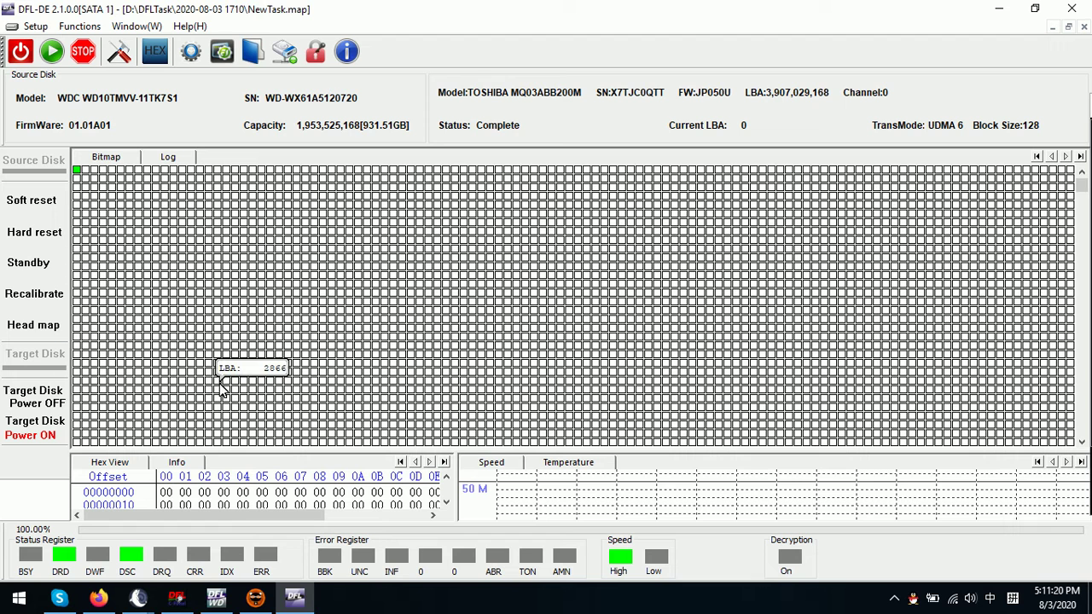
- Power on the Helios drive from DFL-WD
left_click(216, 598)
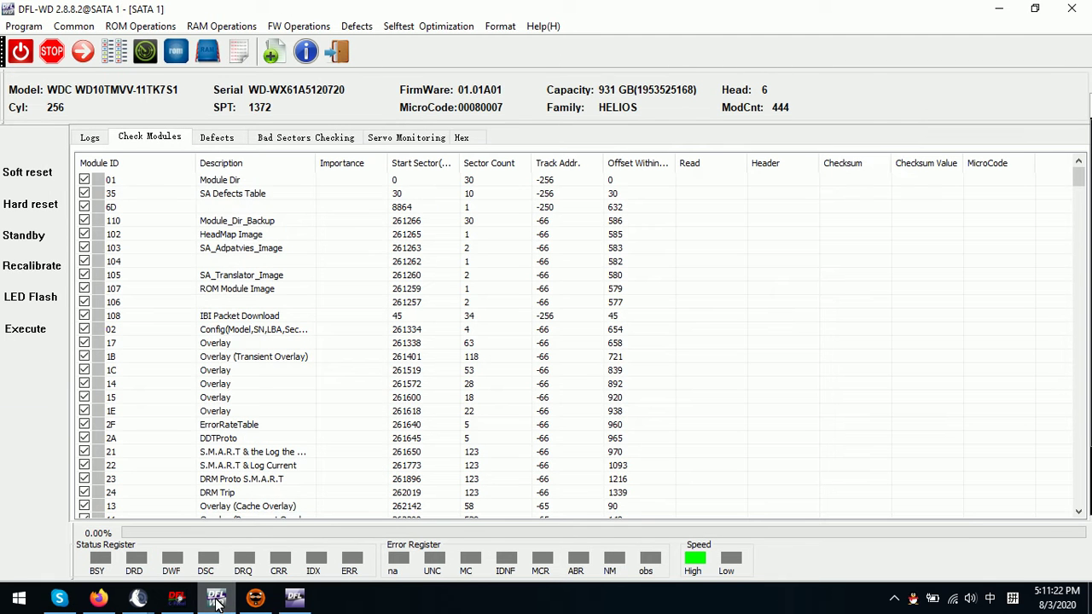
left_click(189, 26)
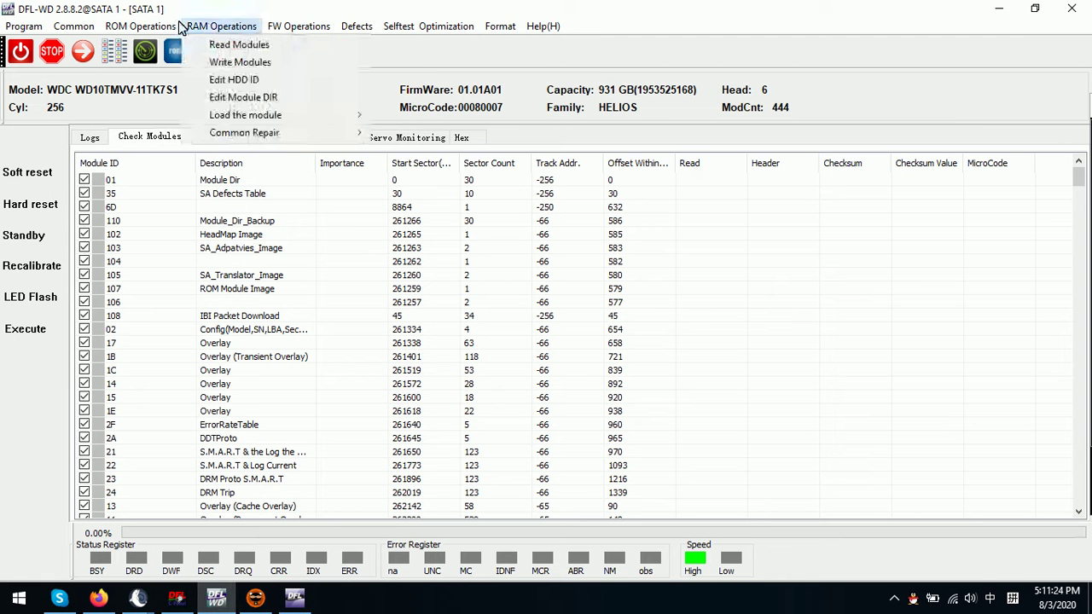
mouse_move(65, 25)
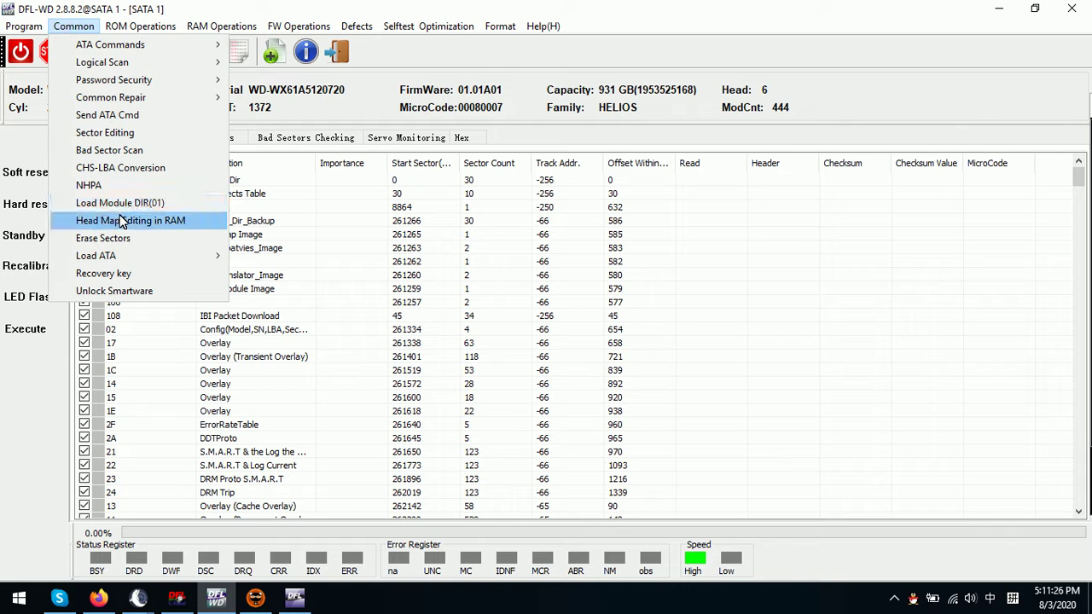
left_click(121, 218)
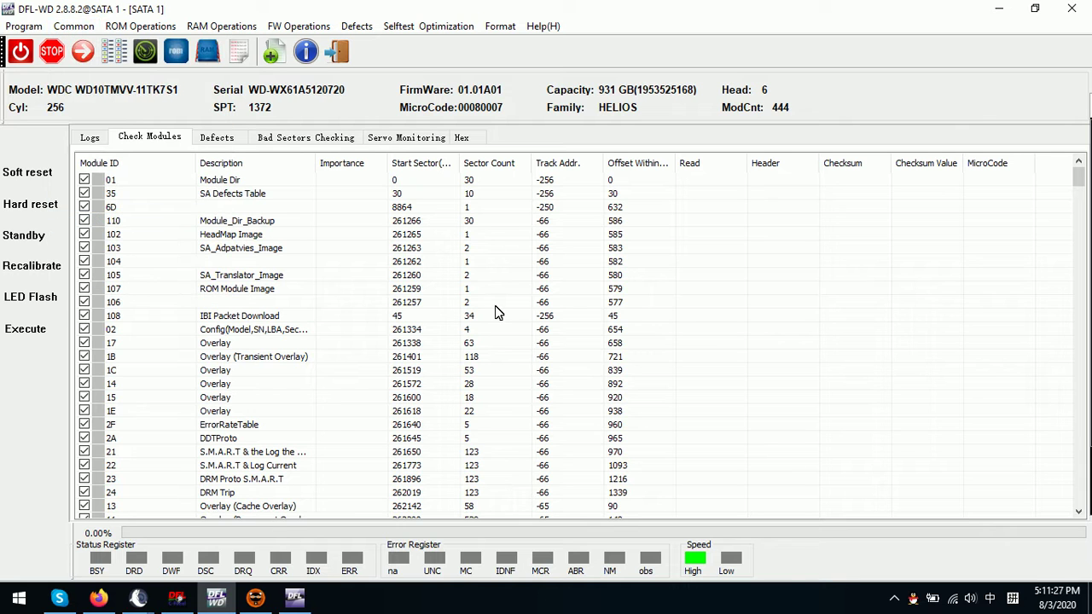
left_click(21, 53)
- Change the sixth RAM head map entry from 5 to 4 and apply it
left_click(73, 26)
left_click(127, 221)
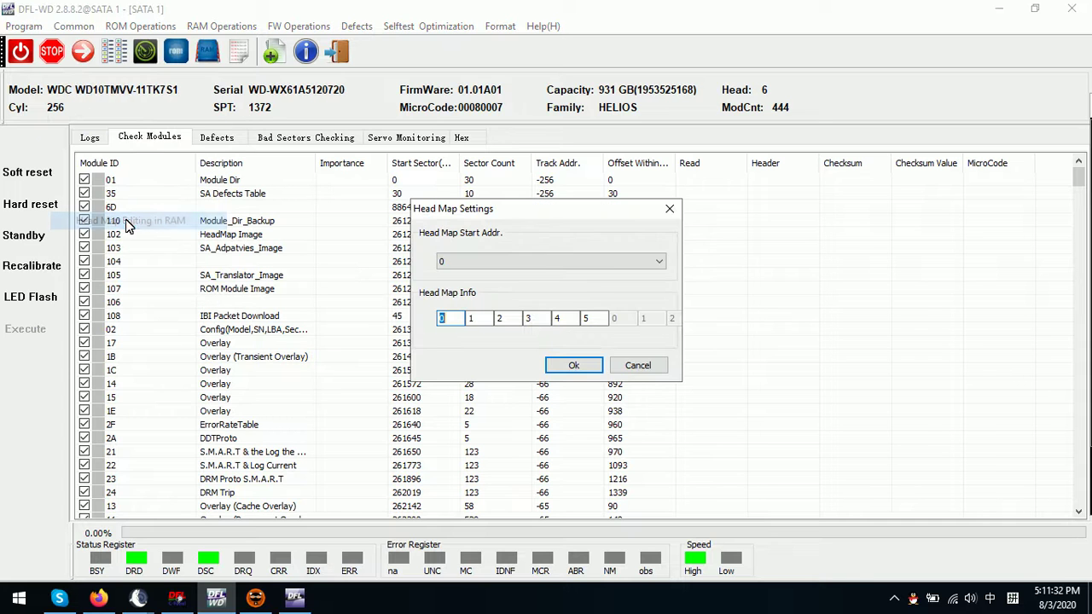
left_click(589, 317)
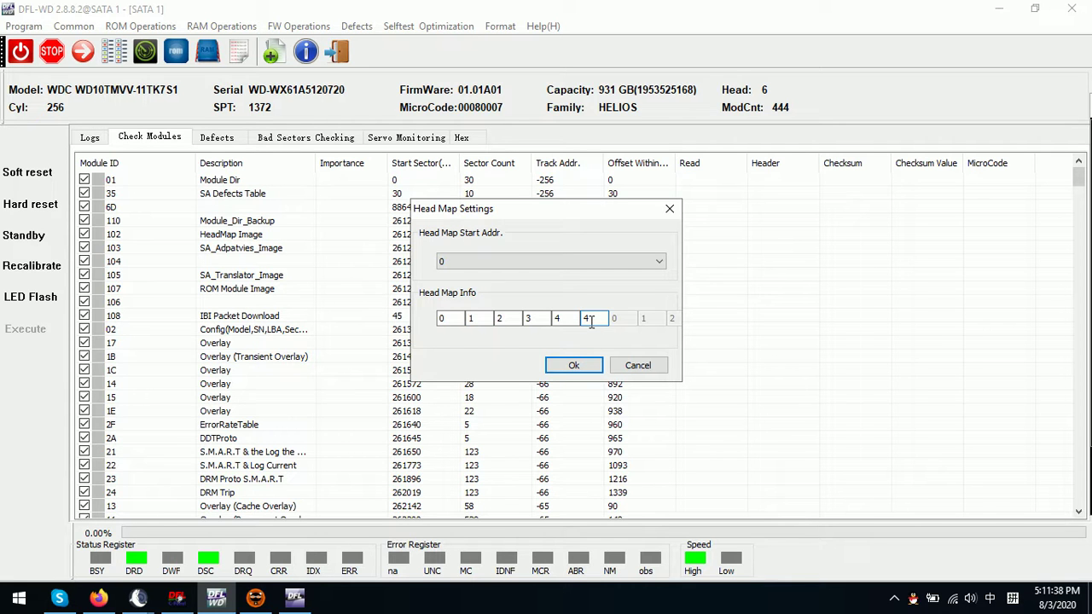
left_click(572, 367)
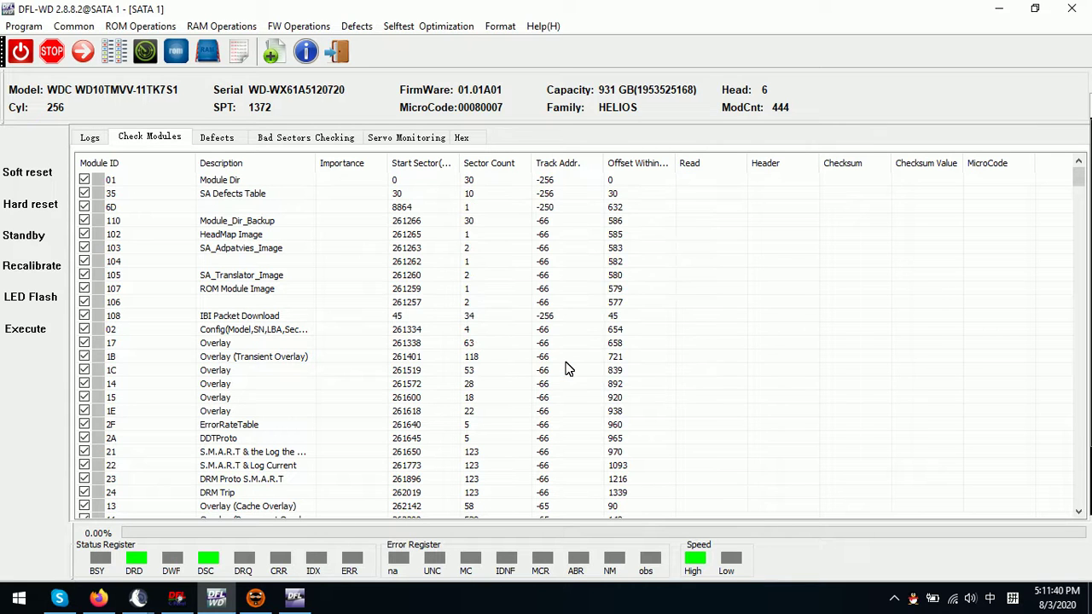
- Start DFL-DE's head map setup using the Western Digital WD ROYL/L drive family
left_click(295, 600)
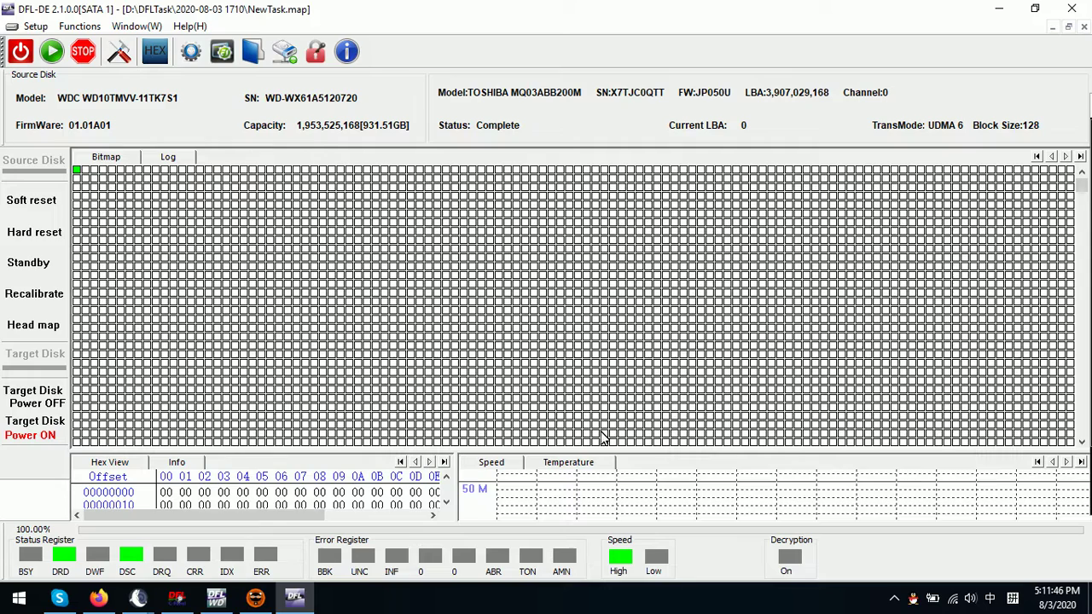
double_click(348, 19)
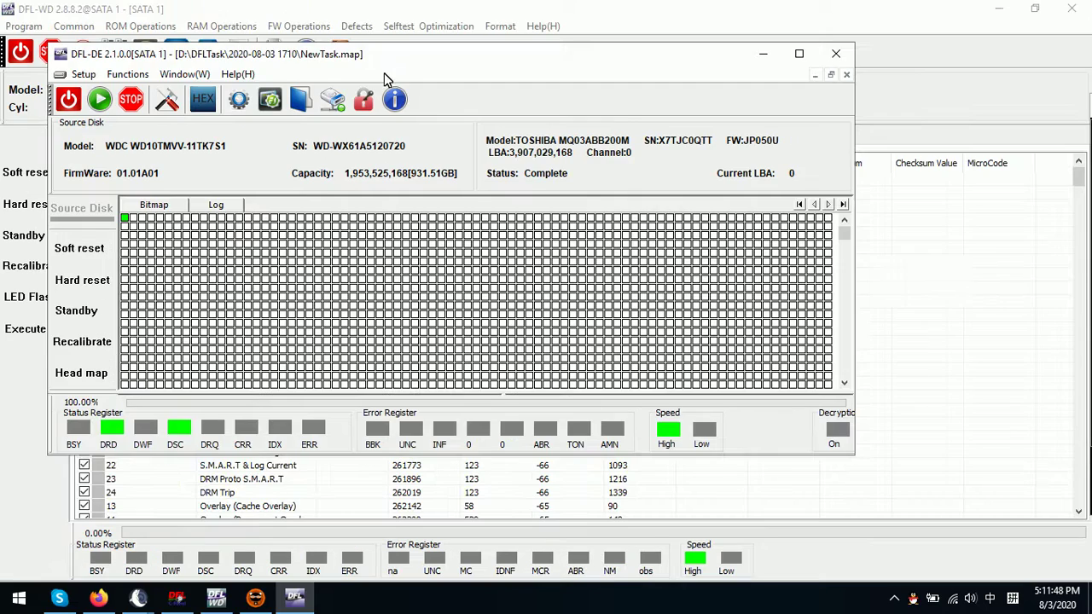
left_click_drag(383, 74, 491, 71)
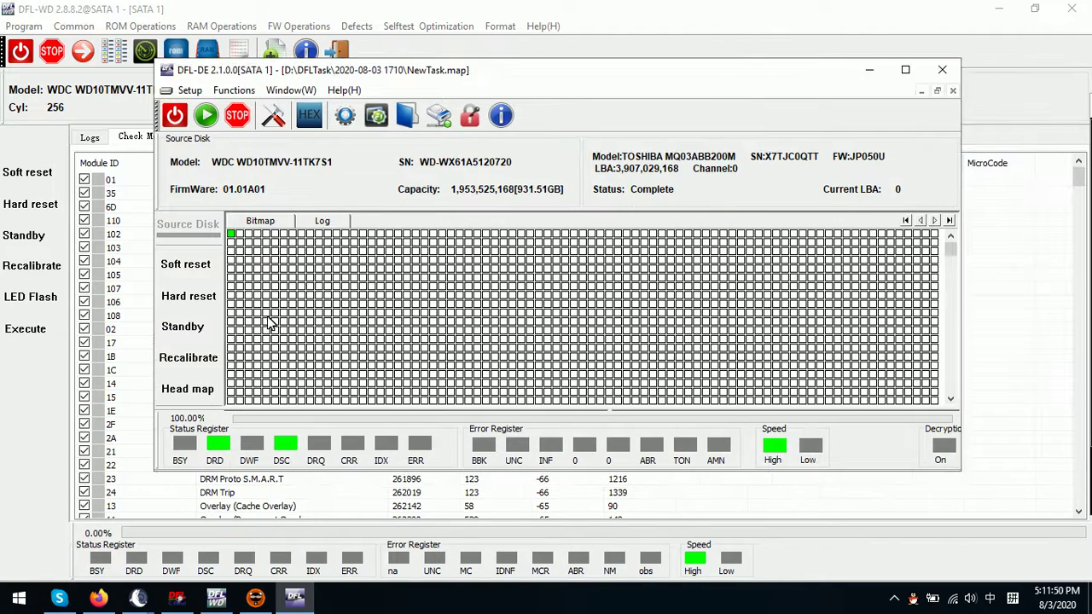
left_click(188, 389)
left_click(258, 407)
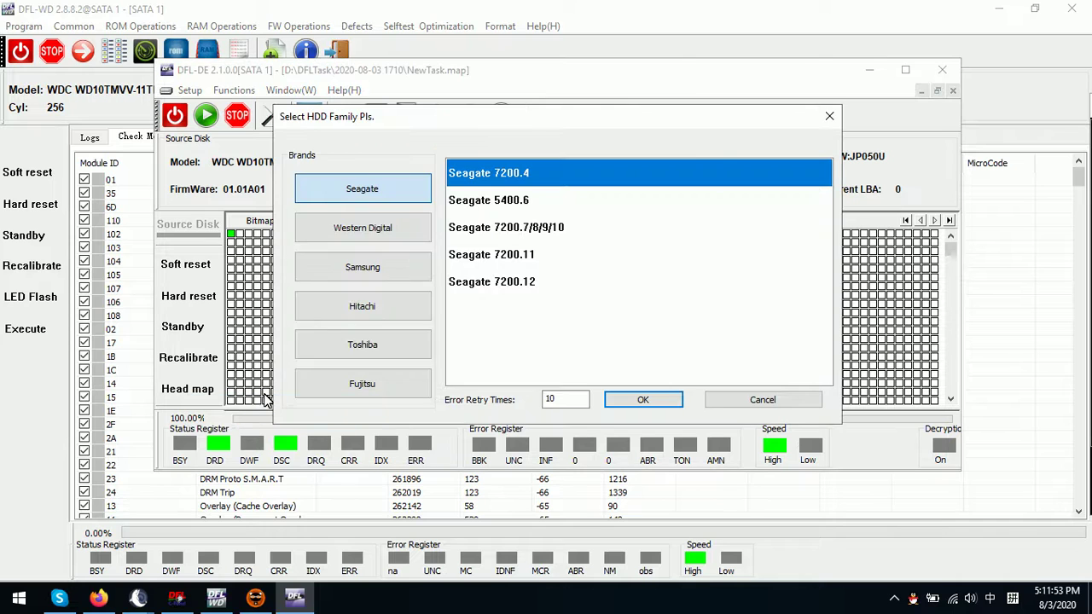
left_click(385, 235)
left_click(508, 229)
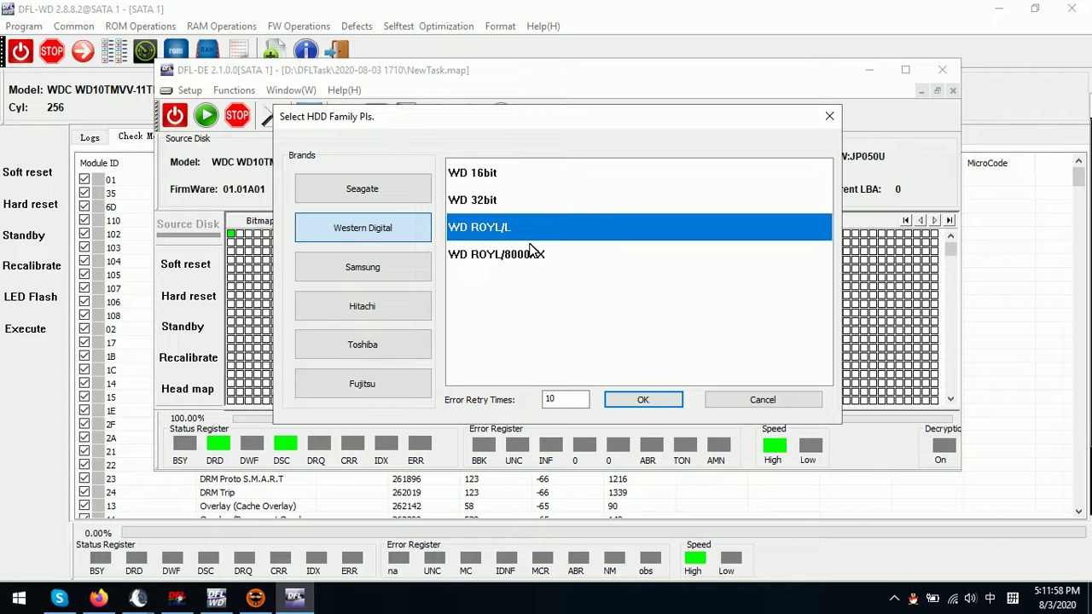
left_click(675, 383)
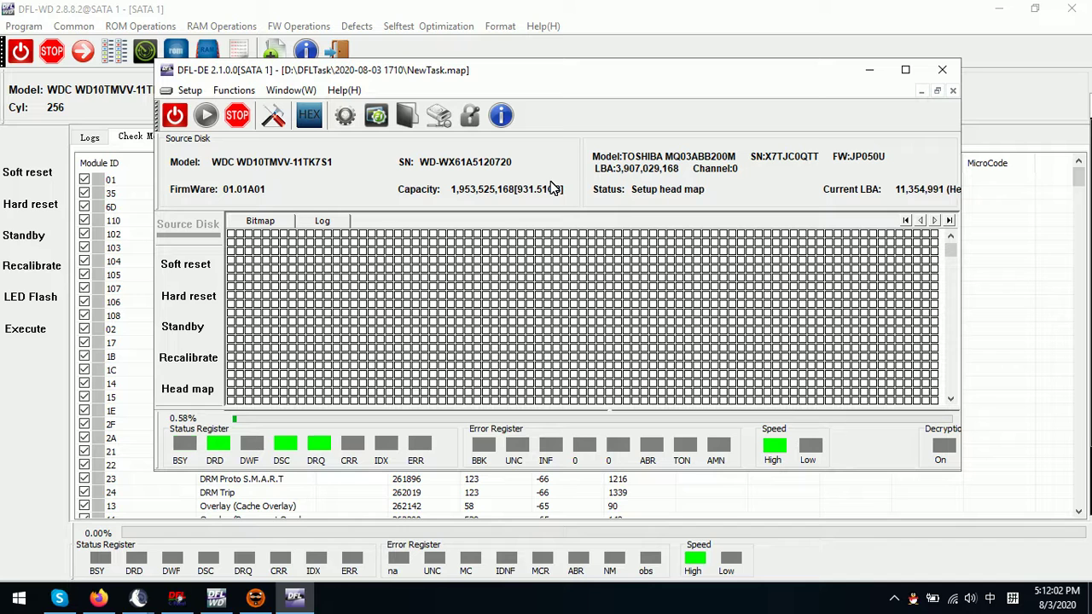
mouse_move(504, 337)
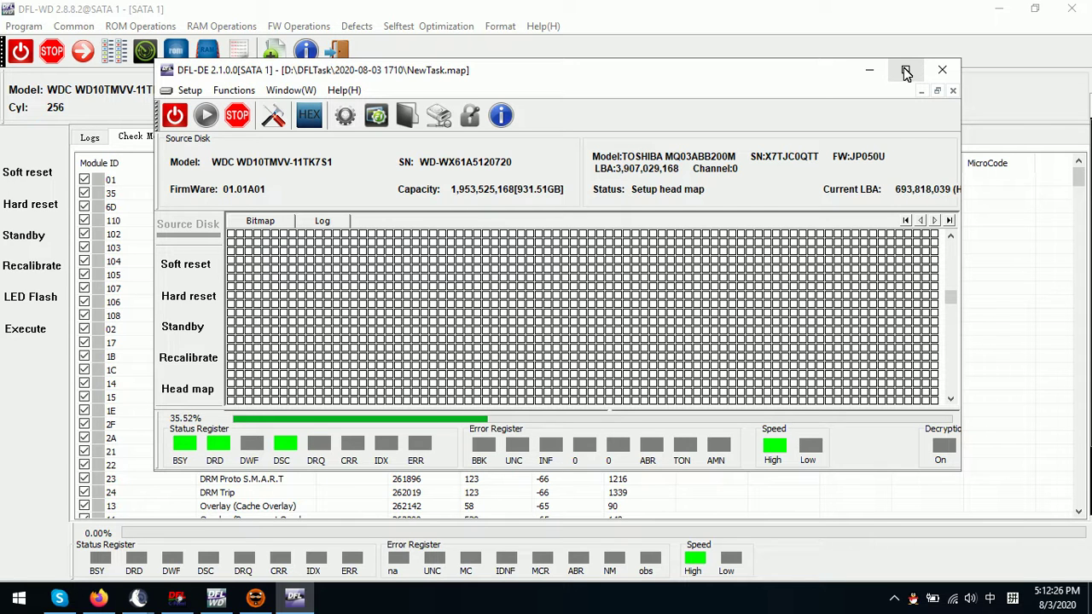
left_click(906, 71)
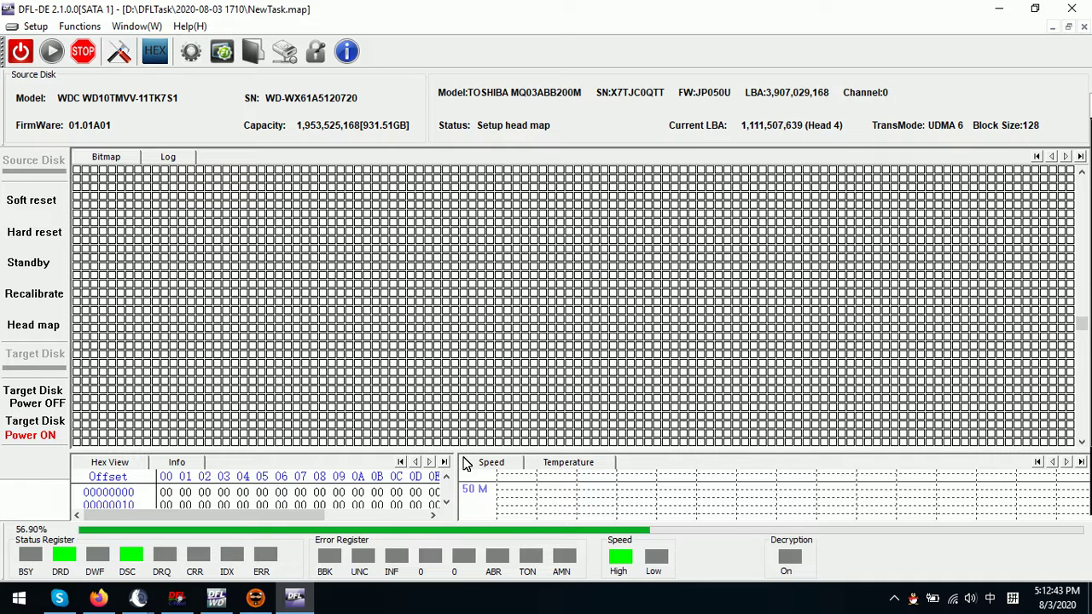
left_click_drag(453, 449, 453, 379)
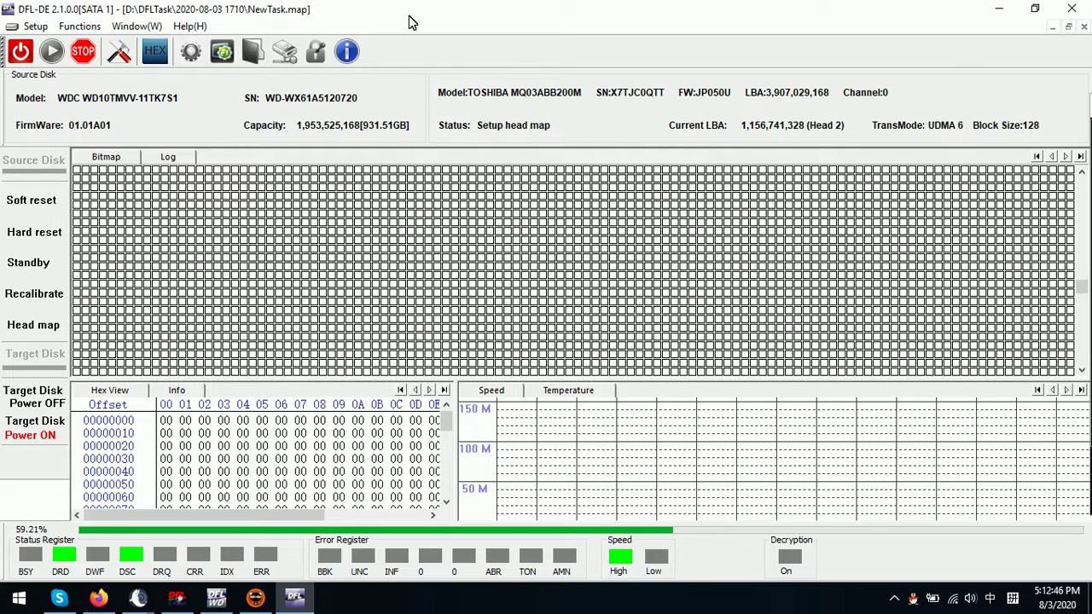
double_click(373, 11)
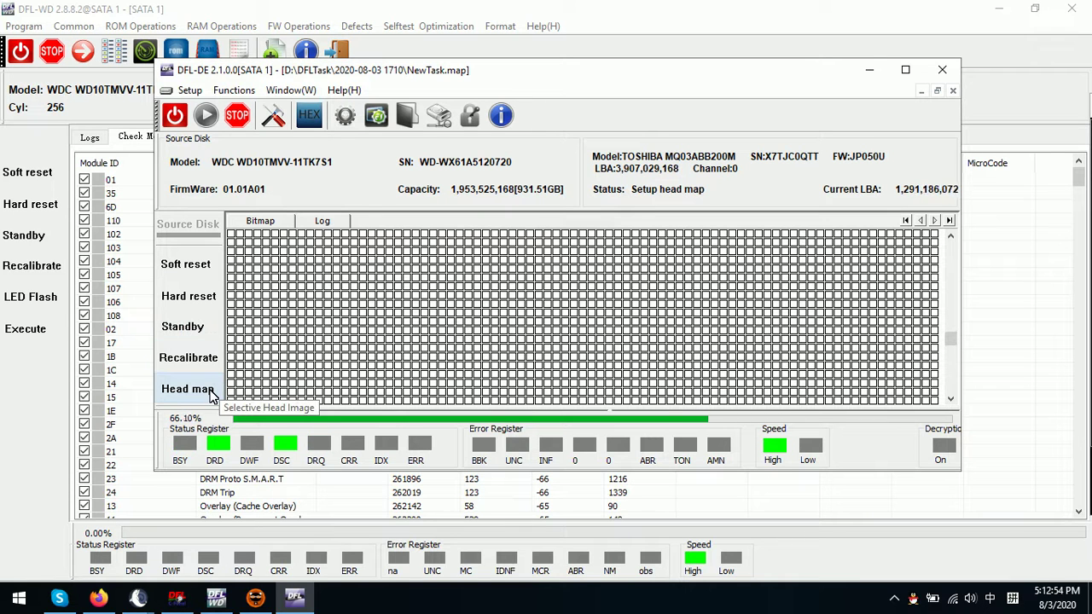
- Wait until the head map setup reads Complete at LBA 1,953,413,822
mouse_move(259, 358)
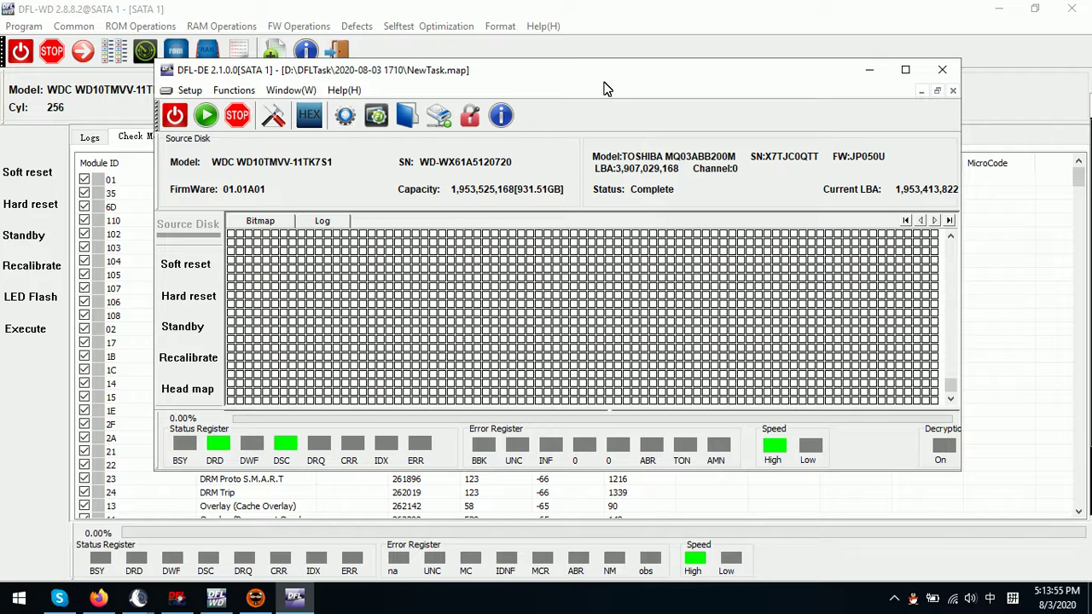
- Uncheck Head 5 in the DFL-DE head map so it is excluded from imaging
left_click(190, 387)
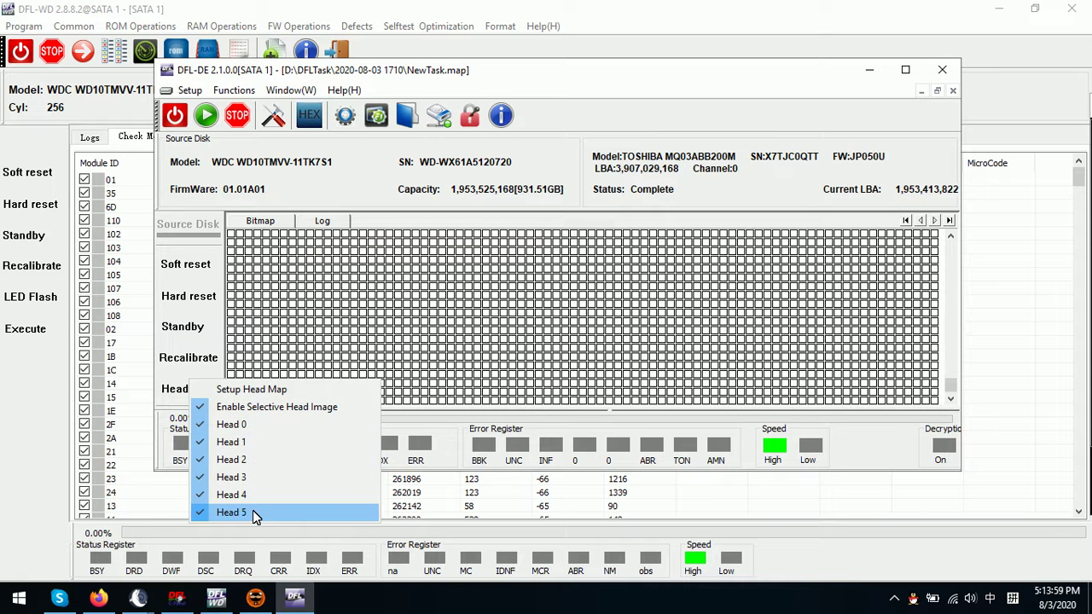
left_click(231, 514)
left_click(197, 390)
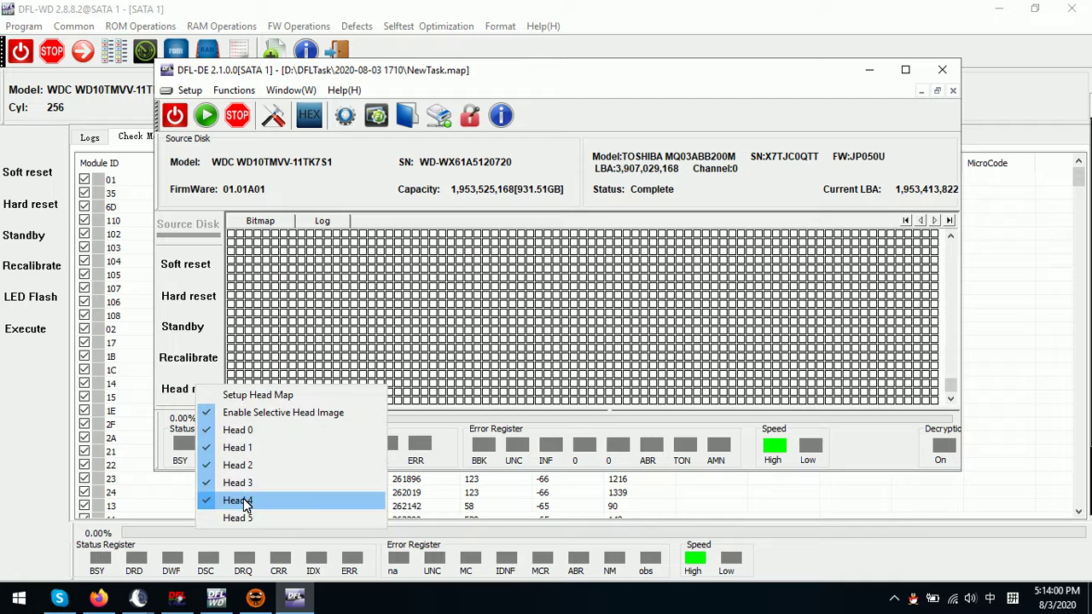
- Confirm the imaging settings and start imaging the source drive
left_click(273, 115)
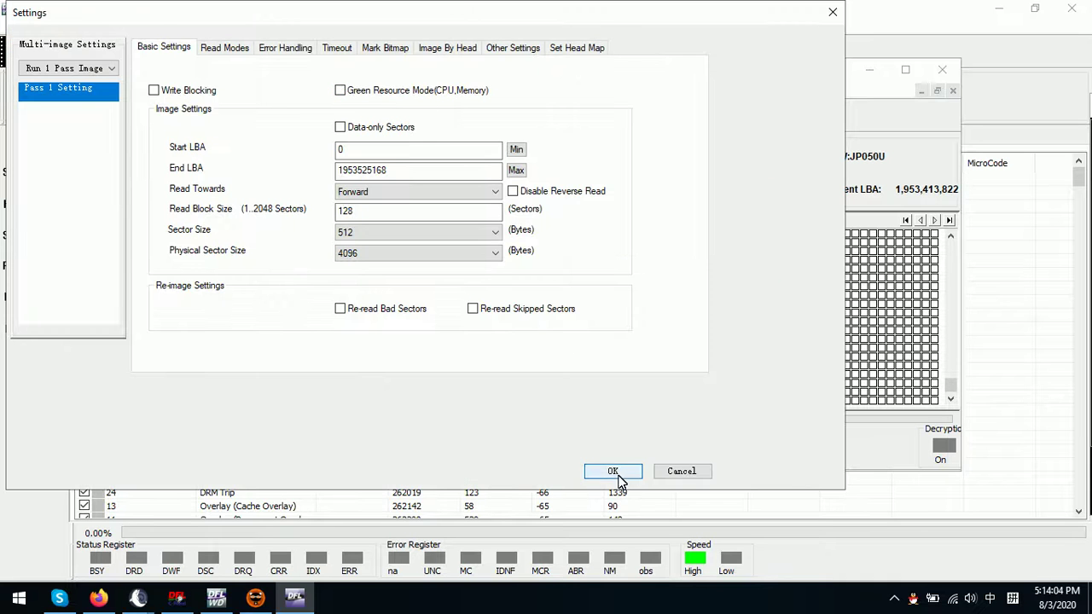
left_click(614, 473)
left_click(209, 118)
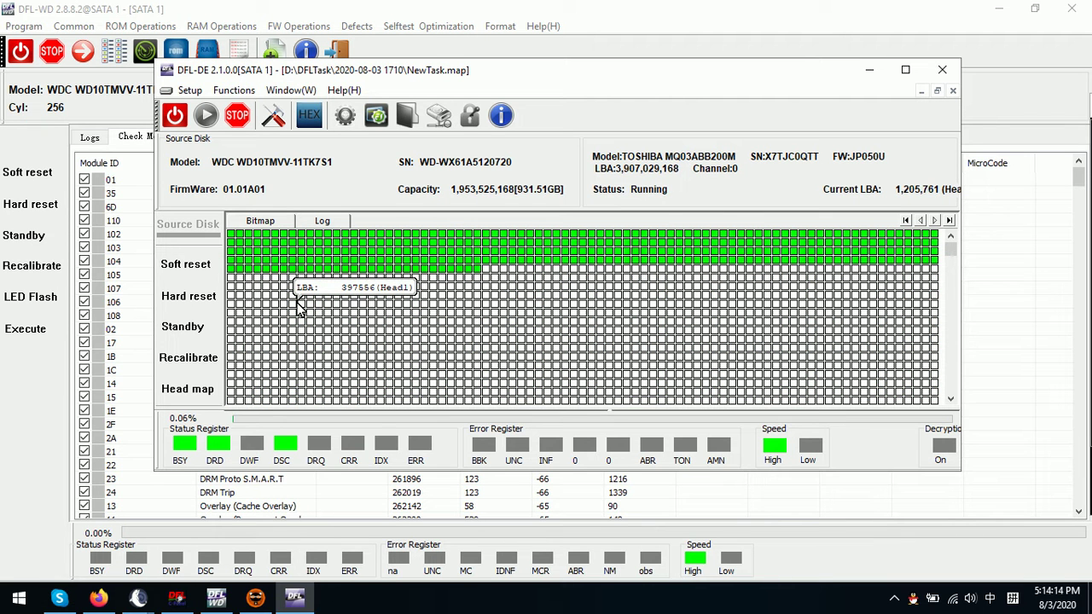
left_click(216, 597)
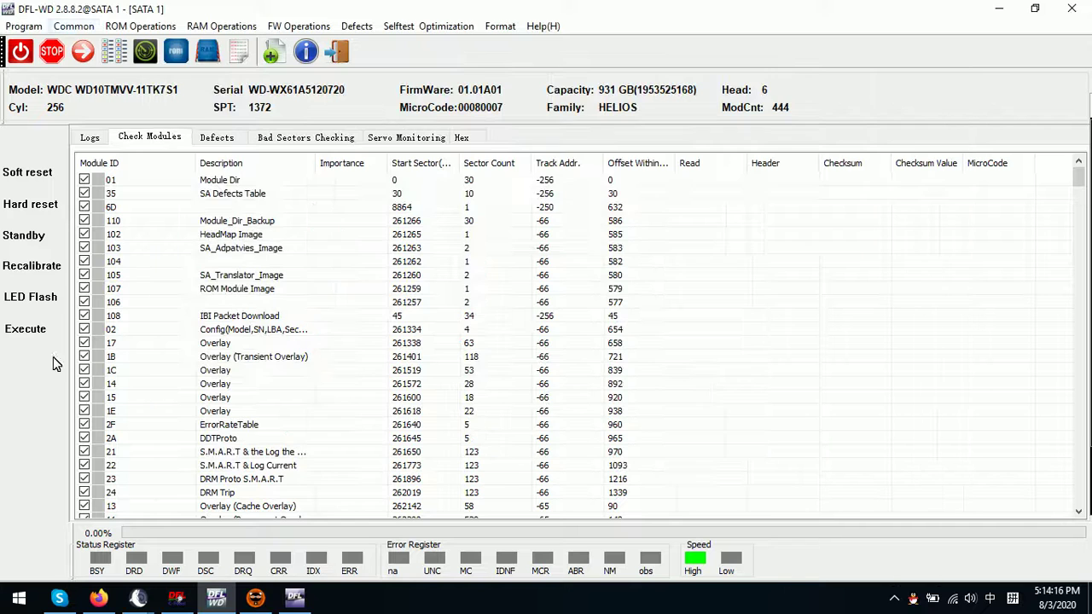
left_click(74, 26)
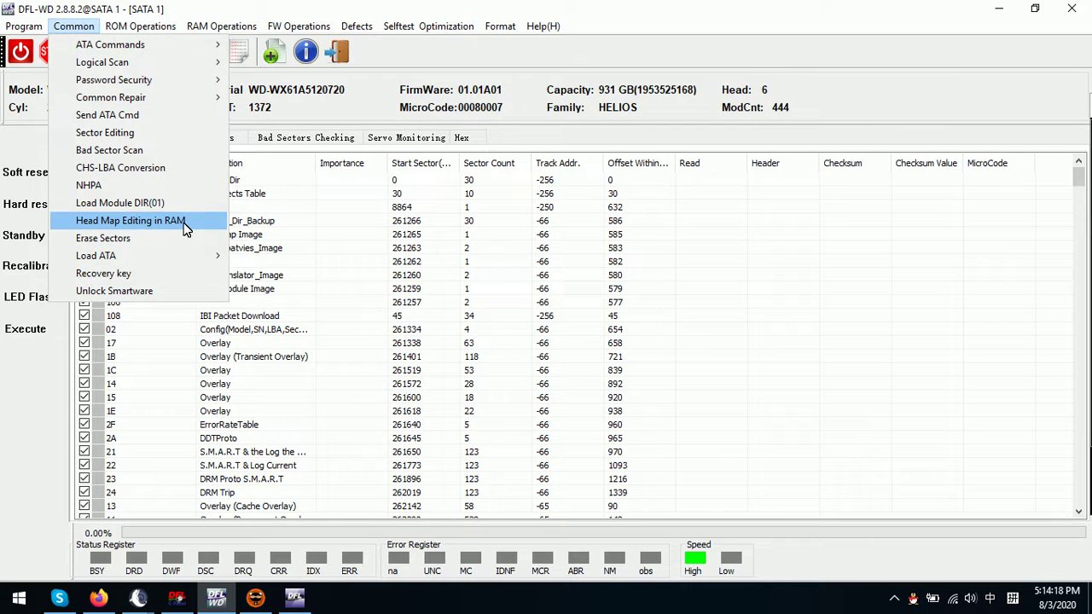
left_click(294, 598)
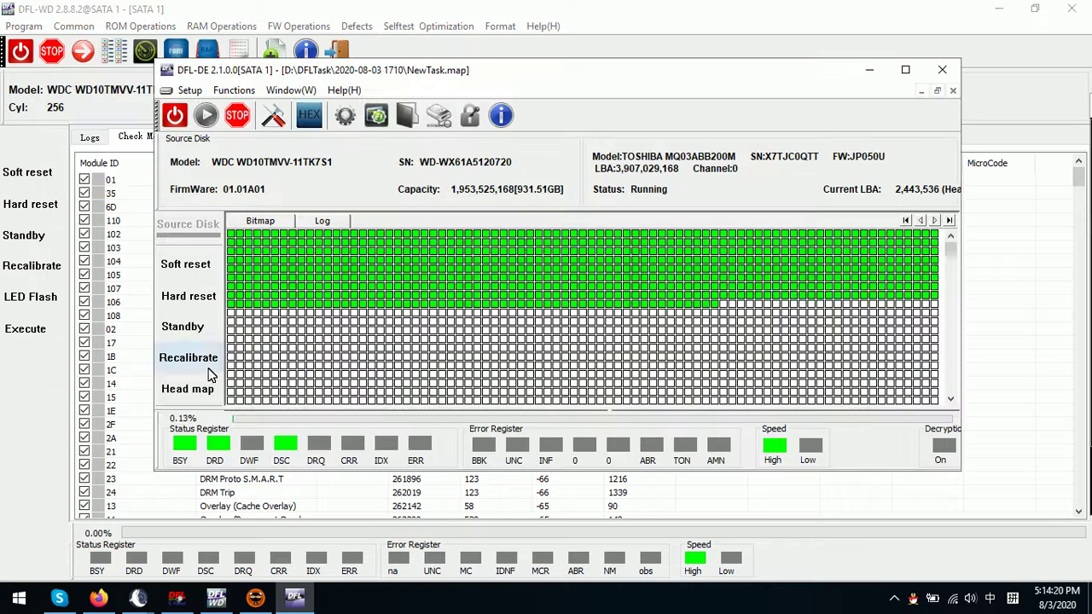